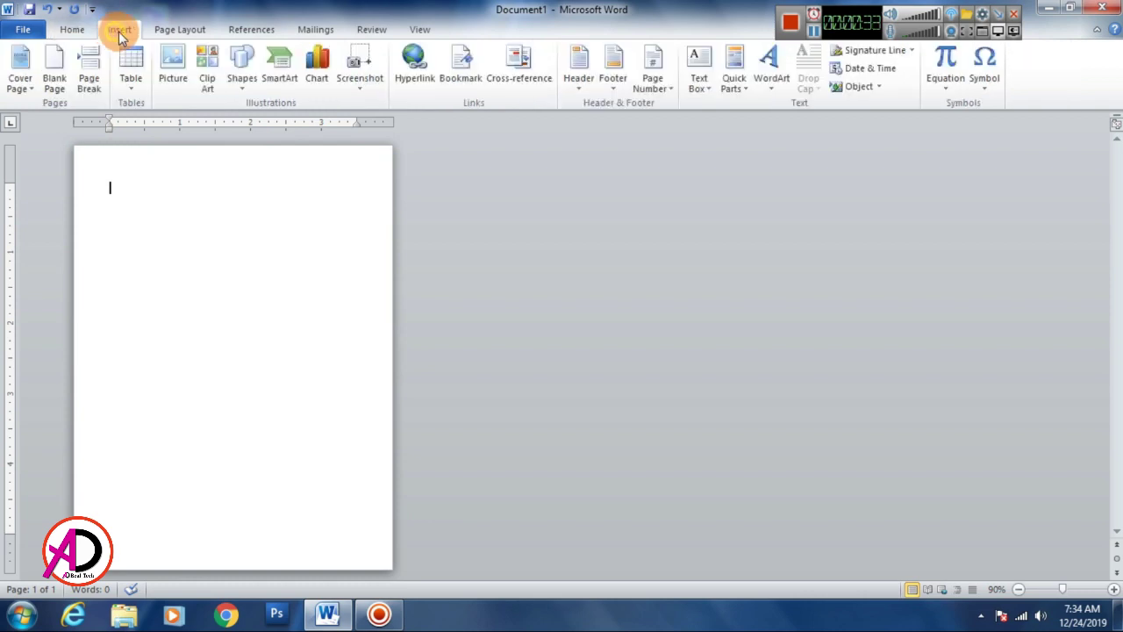
# Draw a full-width rectangle about 1.66" high and 4.51" wide along the bottom of the page.
pyautogui.click(241, 79)
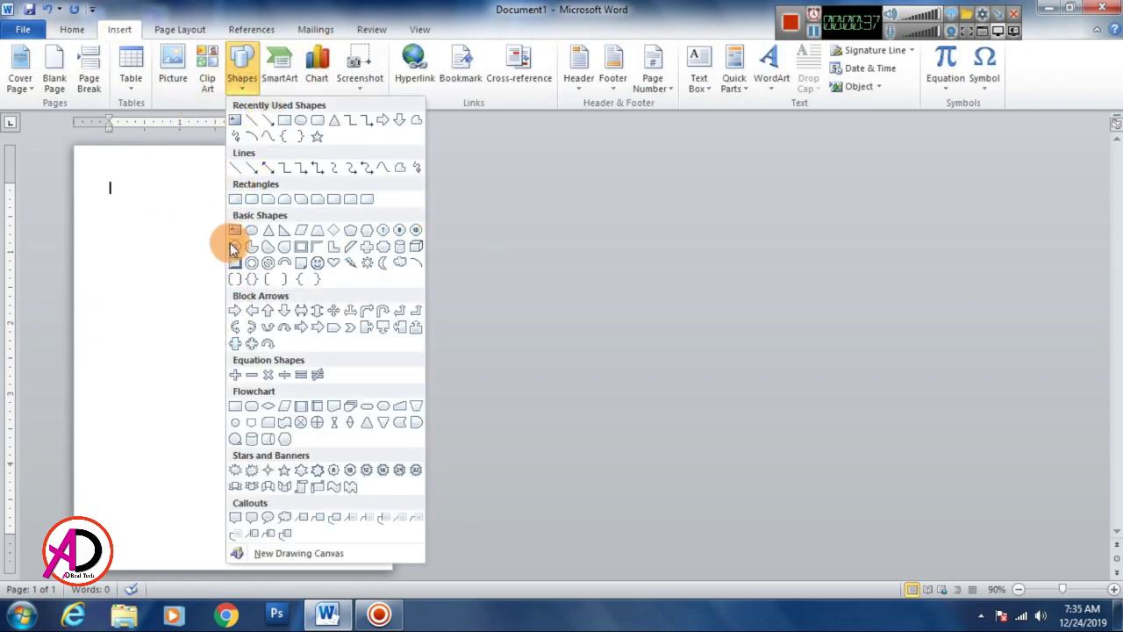
pyautogui.click(284, 123)
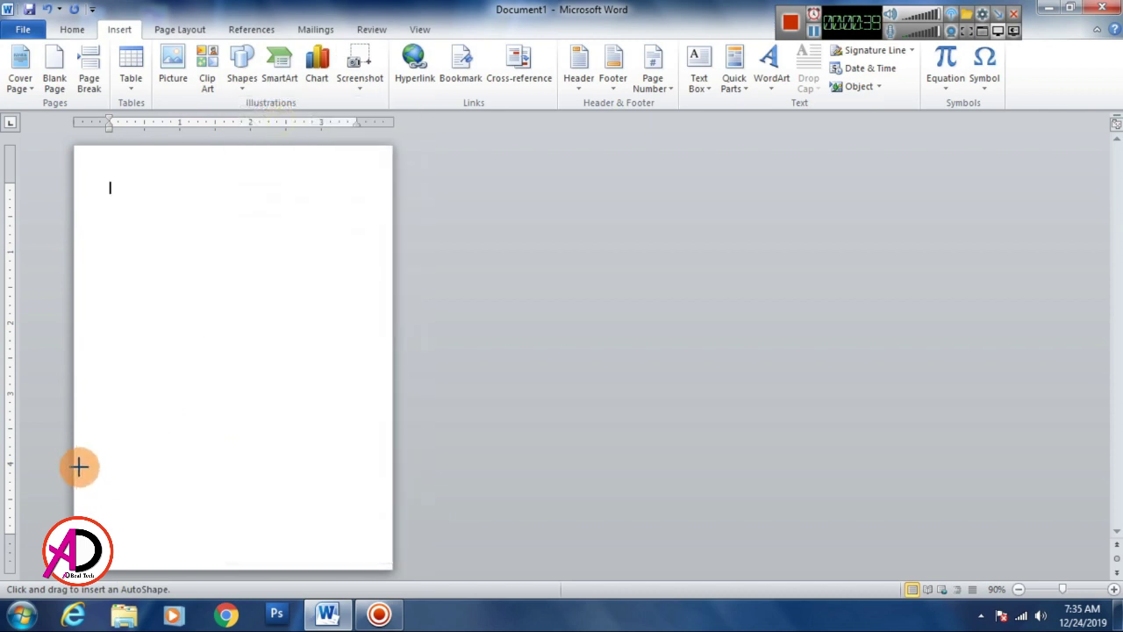
pyautogui.moveTo(73, 453)
pyautogui.mouseDown()
pyautogui.moveTo(359, 569)
pyautogui.moveTo(392, 569)
pyautogui.mouseUp()
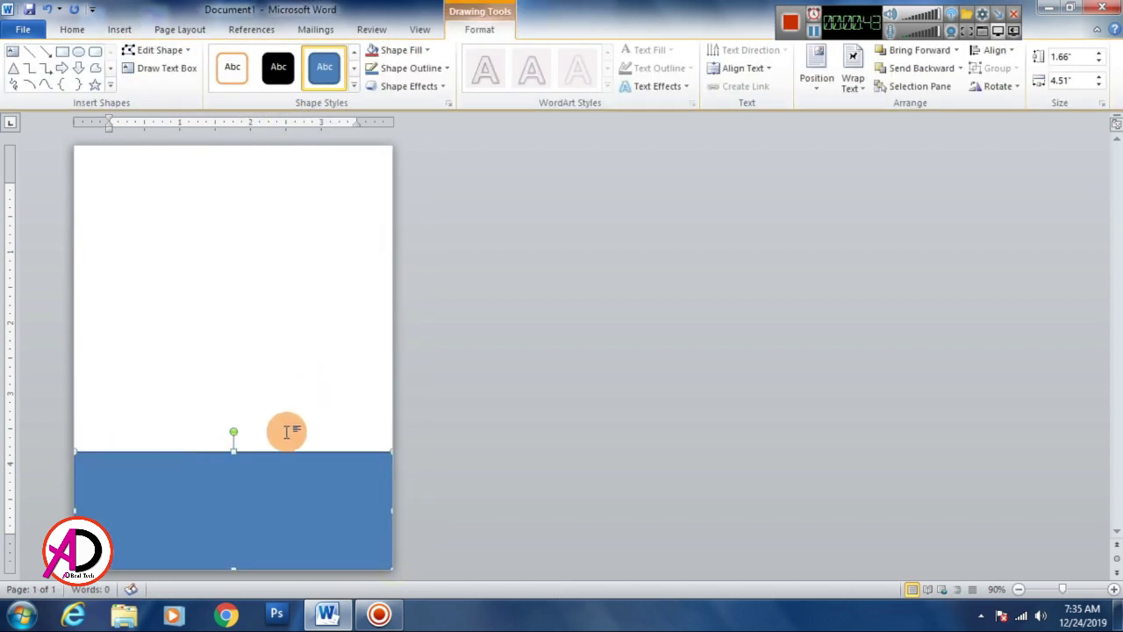
# Fill the large bottom rectangle with black and remove its outline.
pyautogui.click(400, 50)
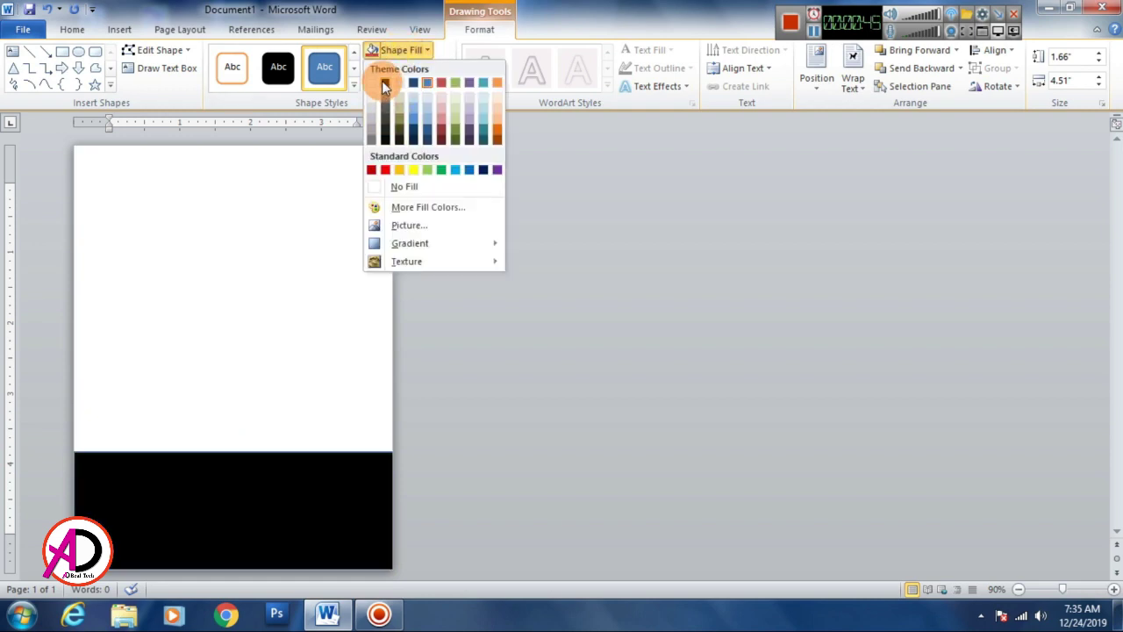
pyautogui.click(383, 83)
pyautogui.click(393, 68)
pyautogui.click(386, 206)
pyautogui.click(525, 398)
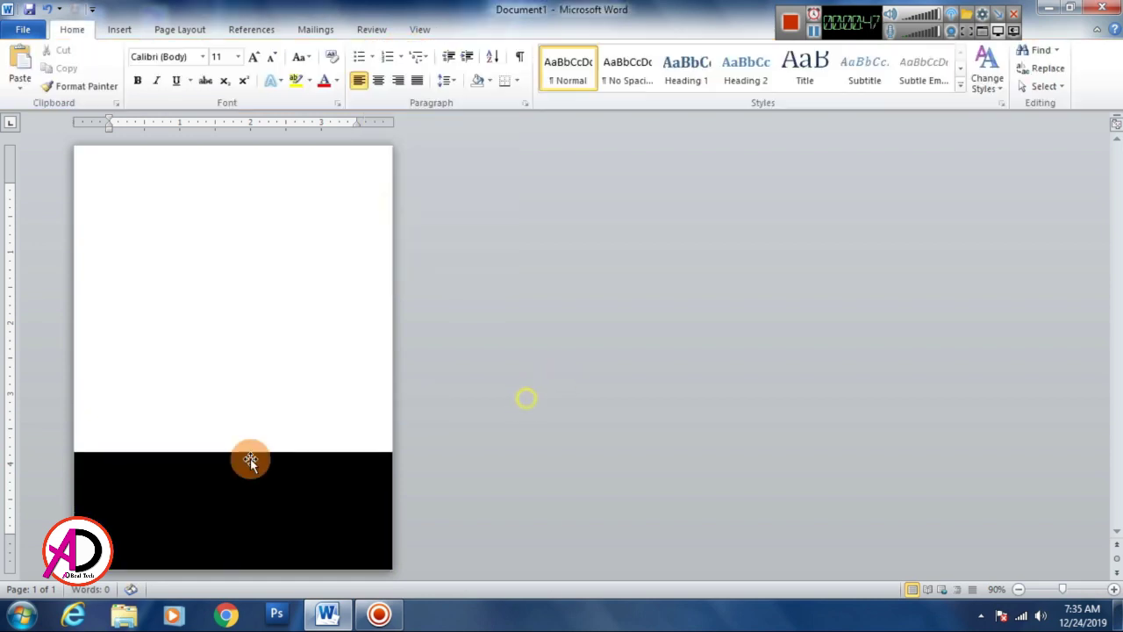
pyautogui.click(286, 506)
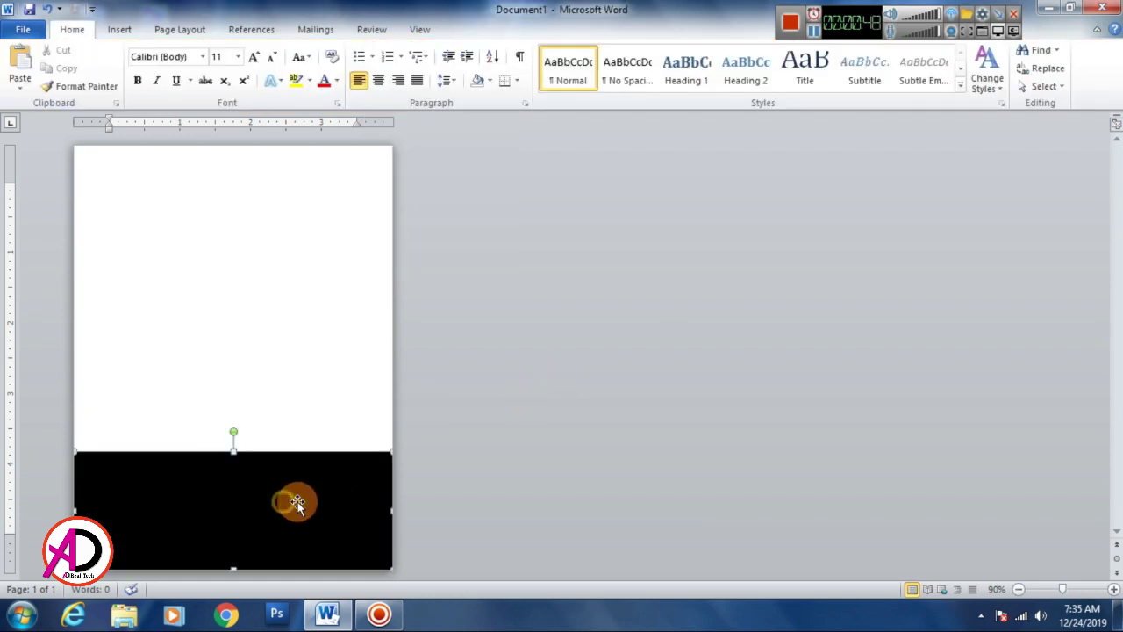
pyautogui.click(479, 431)
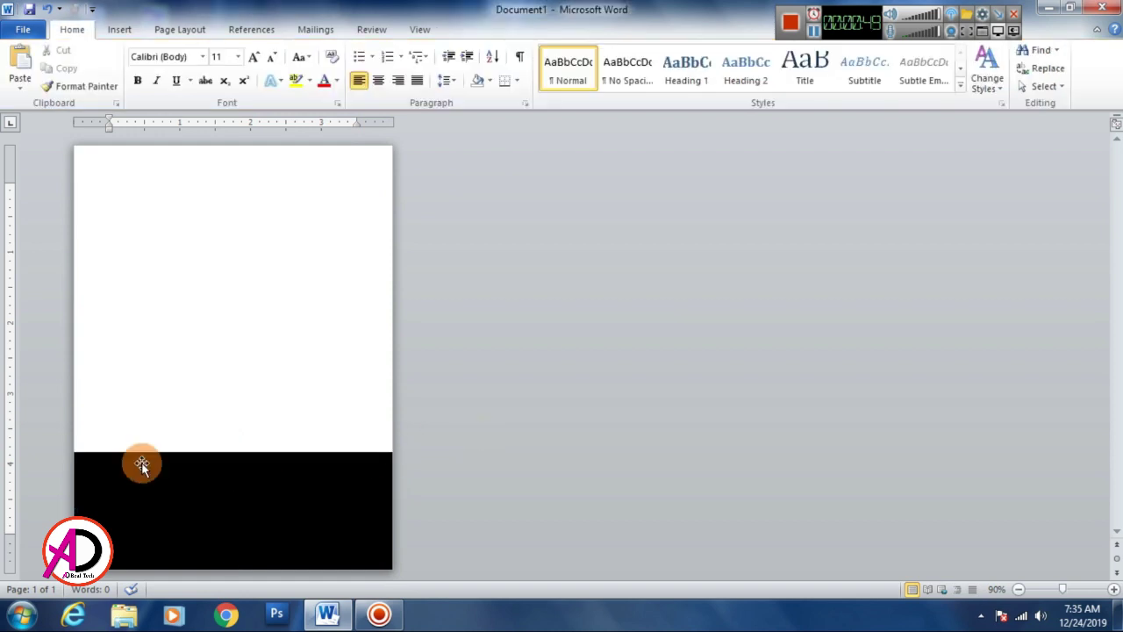
# Draw a thin full-width rectangle about 0.29" high and 4.51" wide over the black block's upper edge.
pyautogui.click(120, 30)
pyautogui.click(242, 69)
pyautogui.click(284, 119)
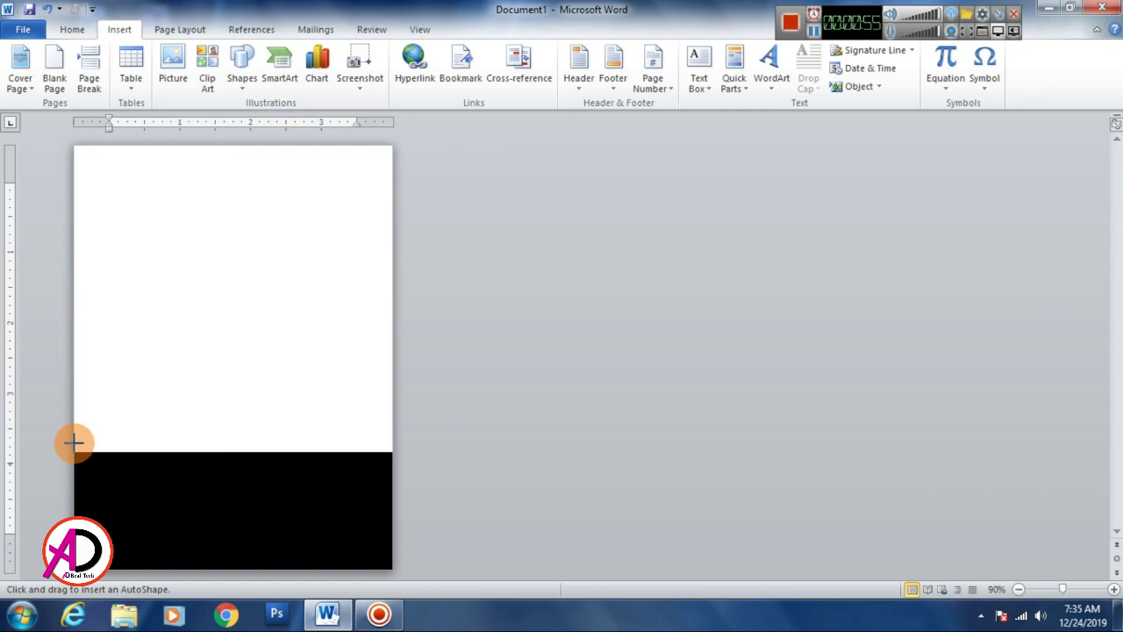
pyautogui.moveTo(74, 441); pyautogui.dragTo(392, 463)
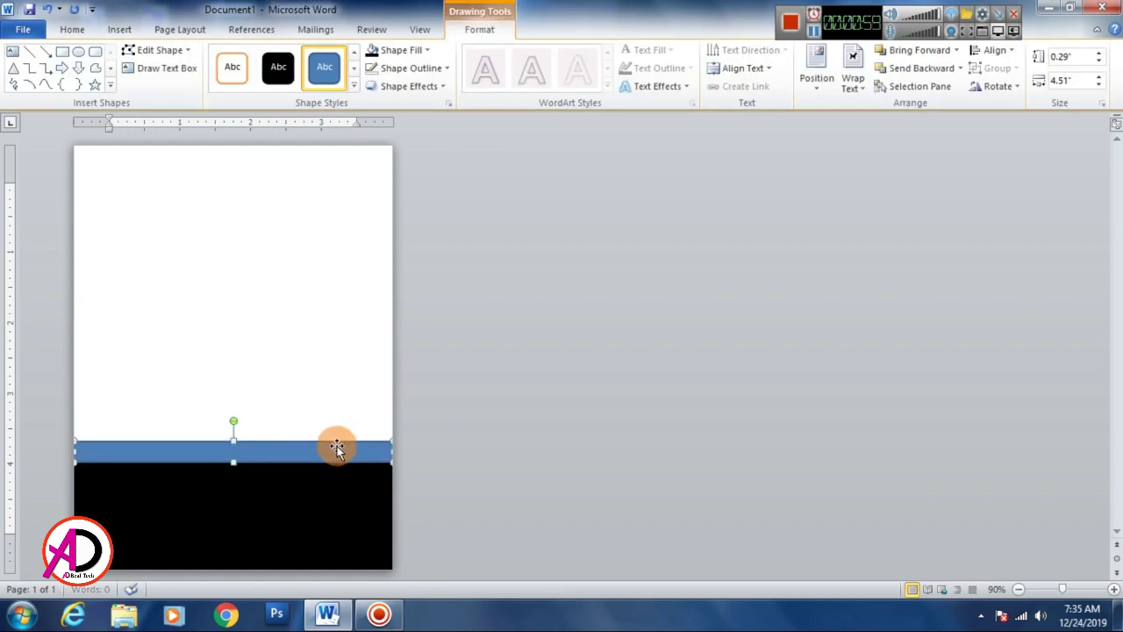
# Fill the thin stripe with a darker orange theme colour and remove its outline.
pyautogui.click(399, 50)
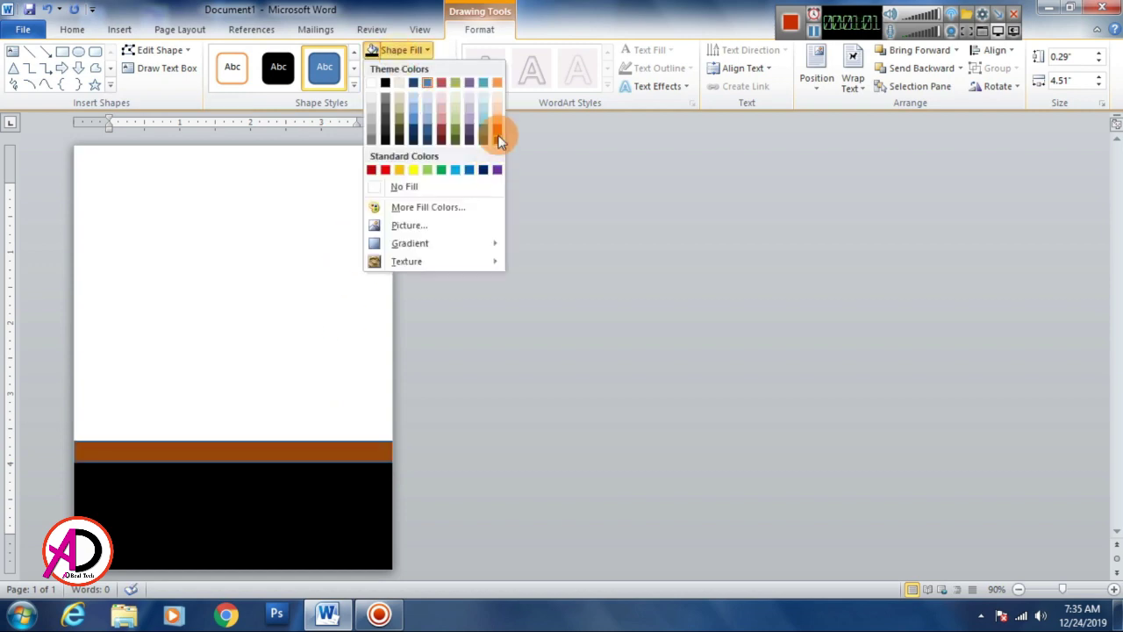
pyautogui.click(497, 130)
pyautogui.click(412, 69)
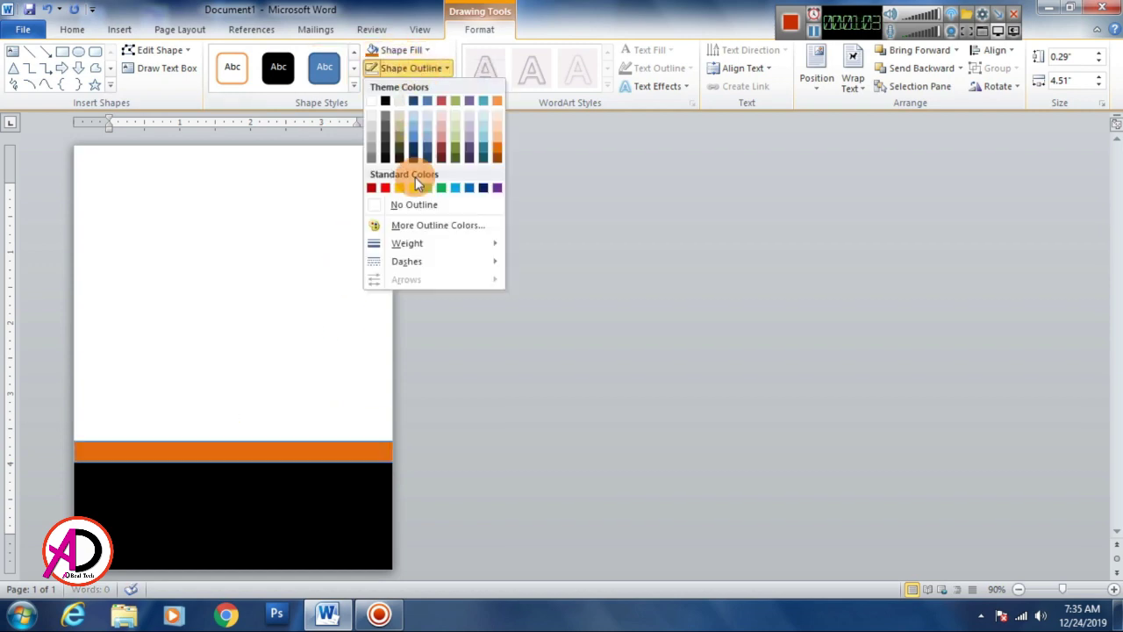
pyautogui.click(411, 206)
pyautogui.click(665, 478)
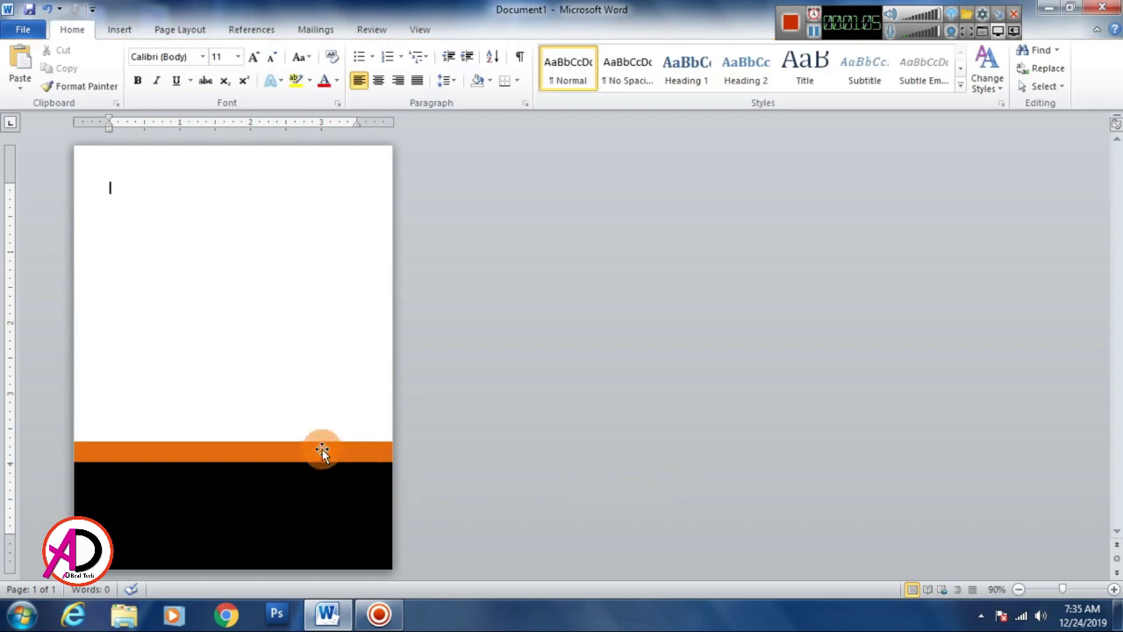
# Reduce the orange stripe's height to about 0.14" so its upper edge aligns with the black block.
pyautogui.click(322, 450)
pyautogui.click(541, 484)
pyautogui.click(261, 443)
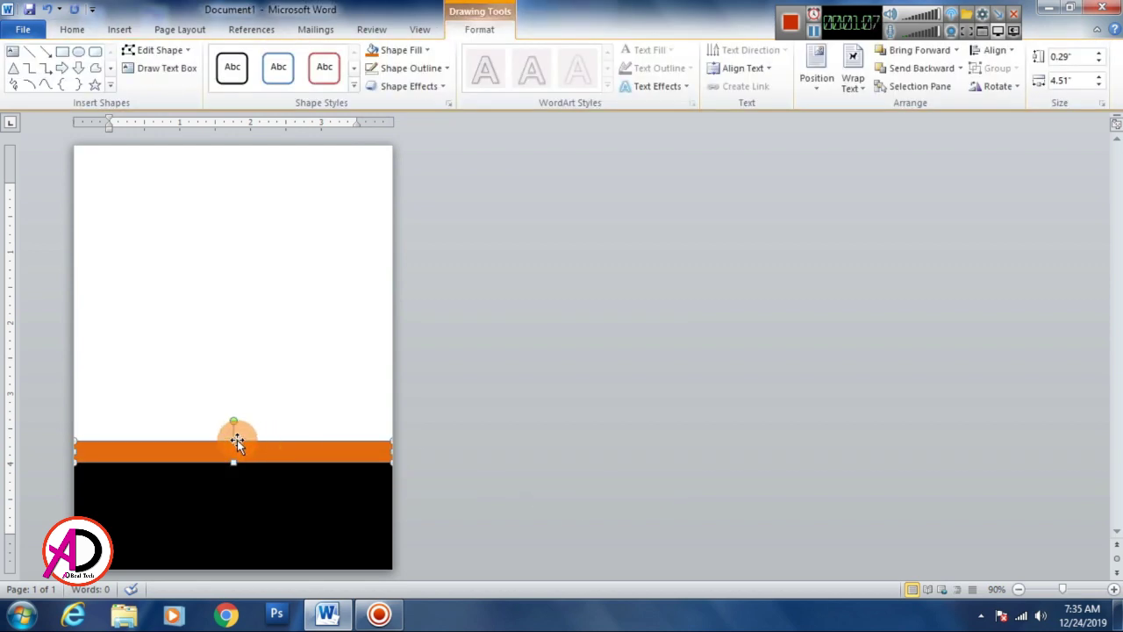
pyautogui.moveTo(233, 451); pyautogui.dragTo(257, 459)
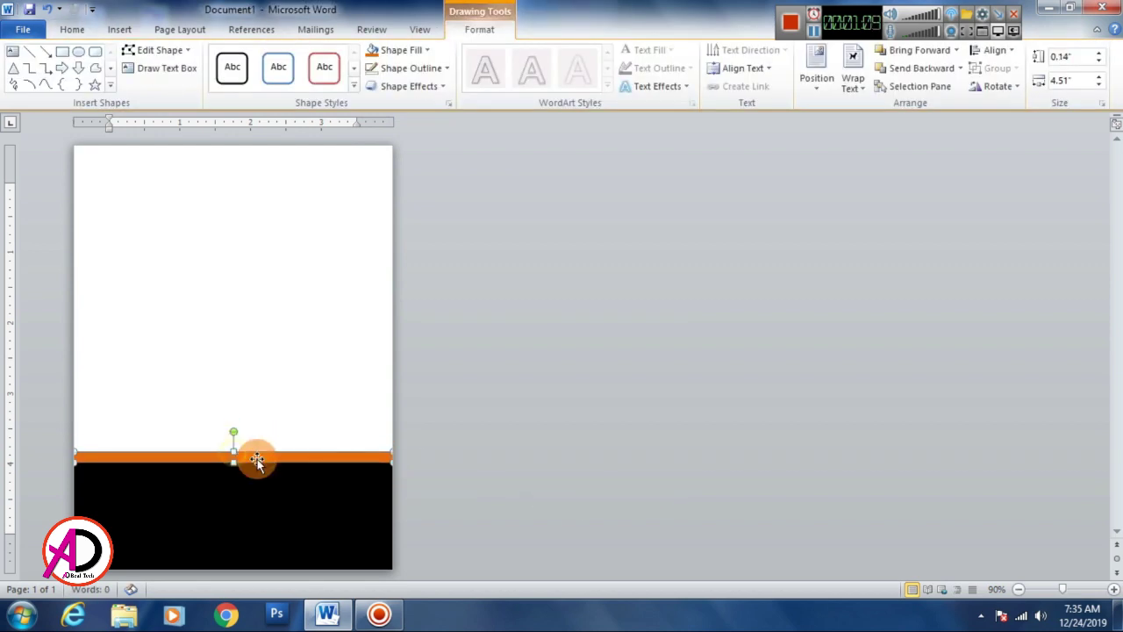
pyautogui.click(602, 480)
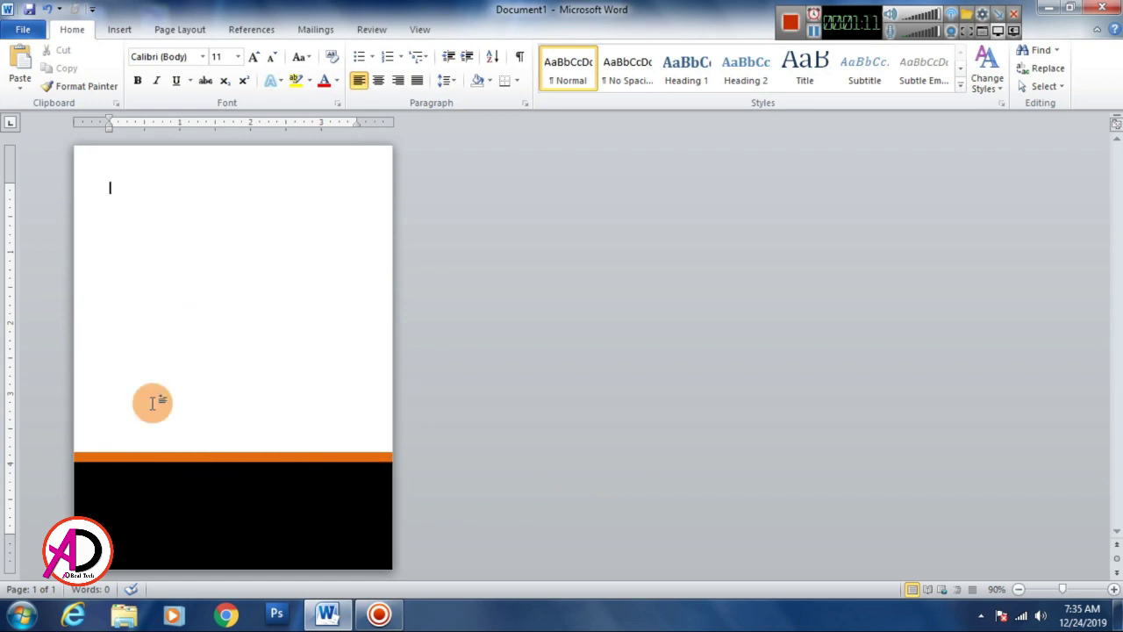
# Start inserting a picture from file and browse to New folder (4) on the Desktop.
pyautogui.click(117, 27)
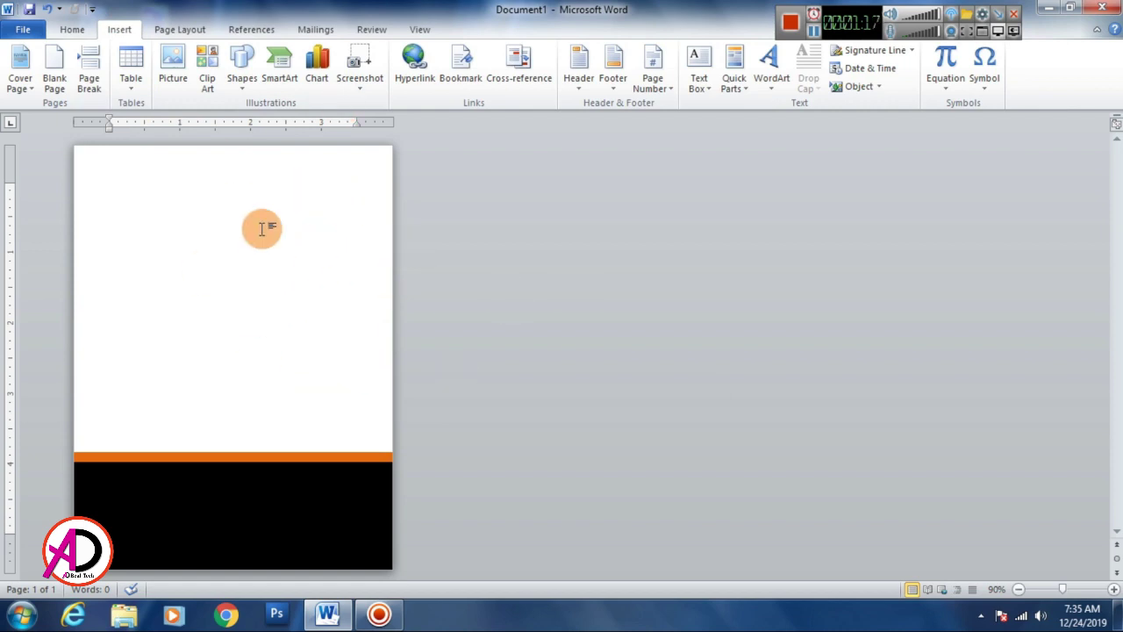
pyautogui.click(168, 67)
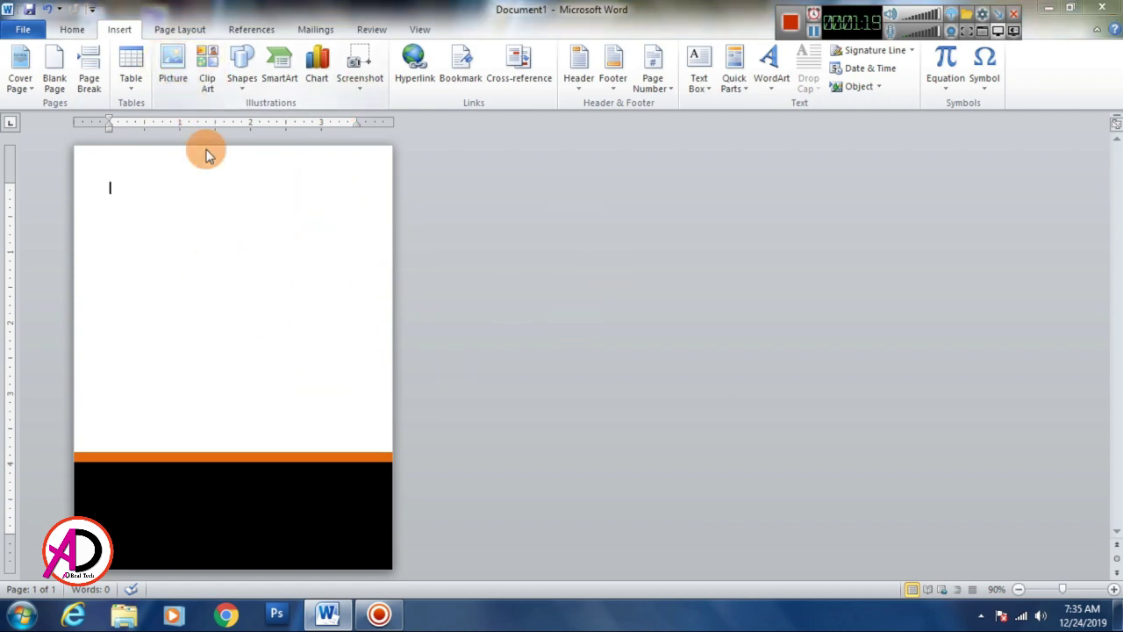
pyautogui.click(188, 174)
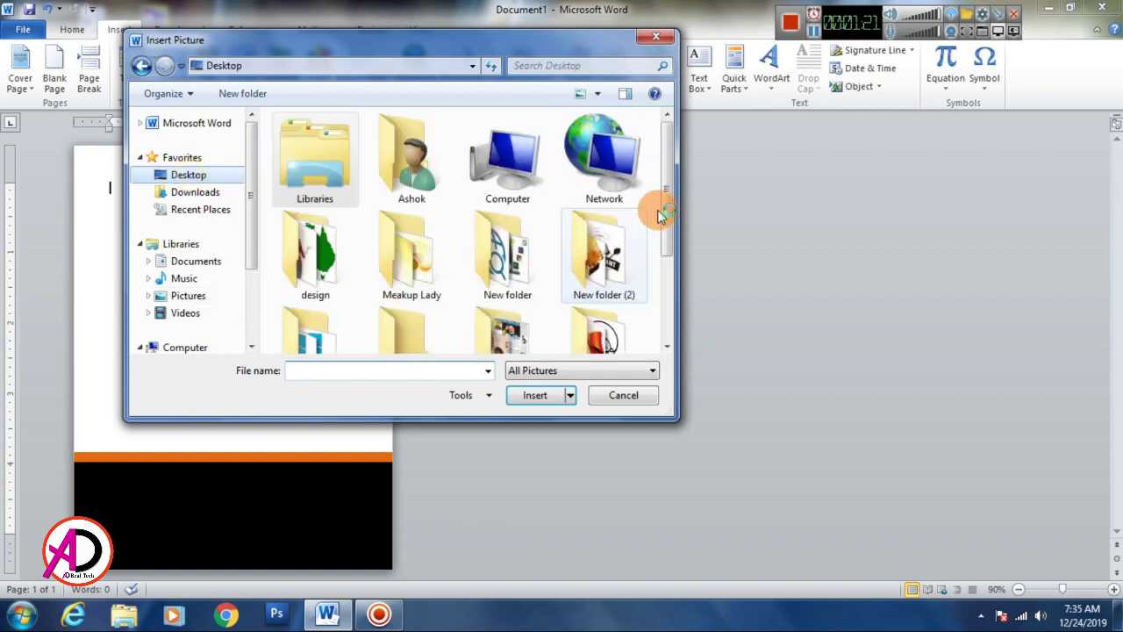
pyautogui.moveTo(664, 180); pyautogui.dragTo(677, 268)
pyautogui.doubleClick(604, 224)
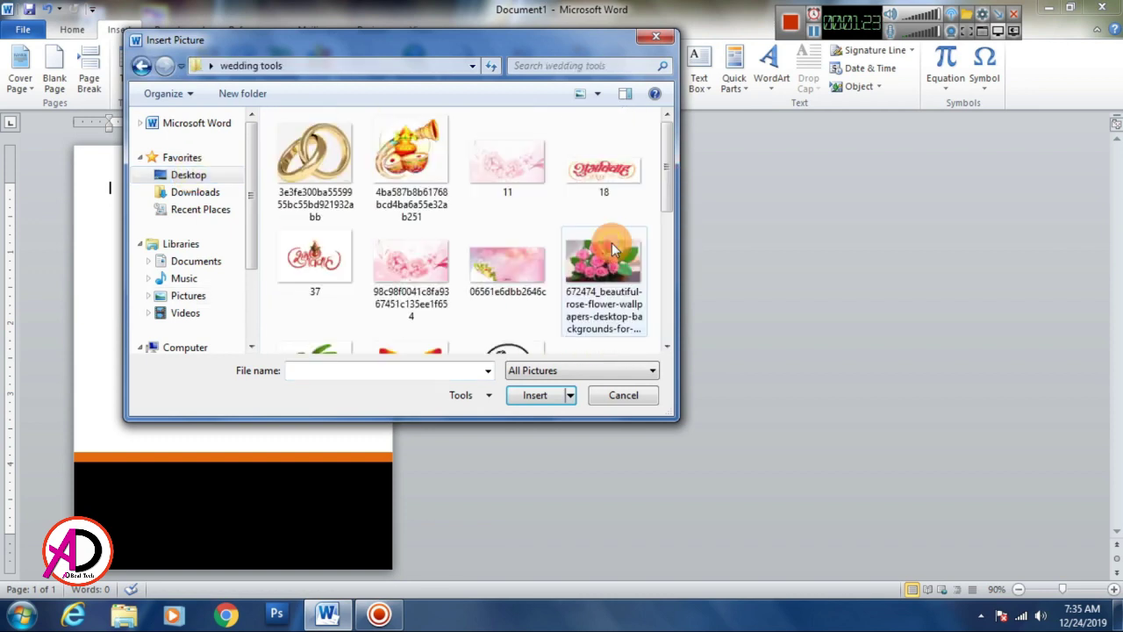
pyautogui.press('BackSpace')
pyautogui.moveTo(672, 243); pyautogui.dragTo(672, 283)
pyautogui.doubleClick(407, 243)
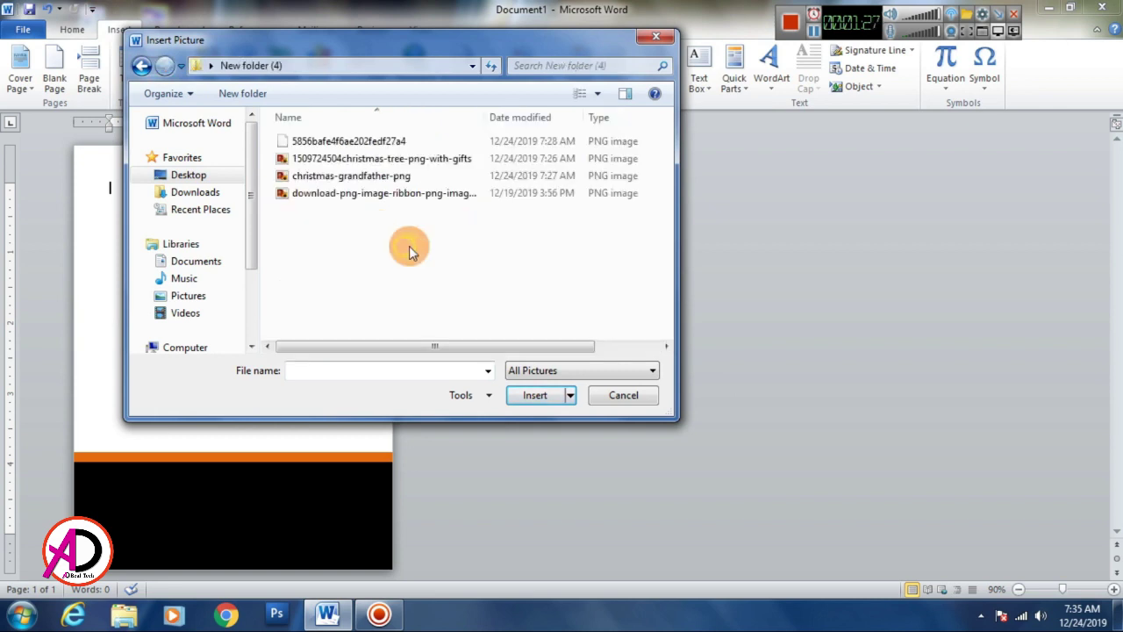
# Show the folder's files as large icons and insert the red ribbon bow picture download-png-image-ribbon-png-image-3.
pyautogui.rightClick(468, 263)
pyautogui.moveTo(544, 283)
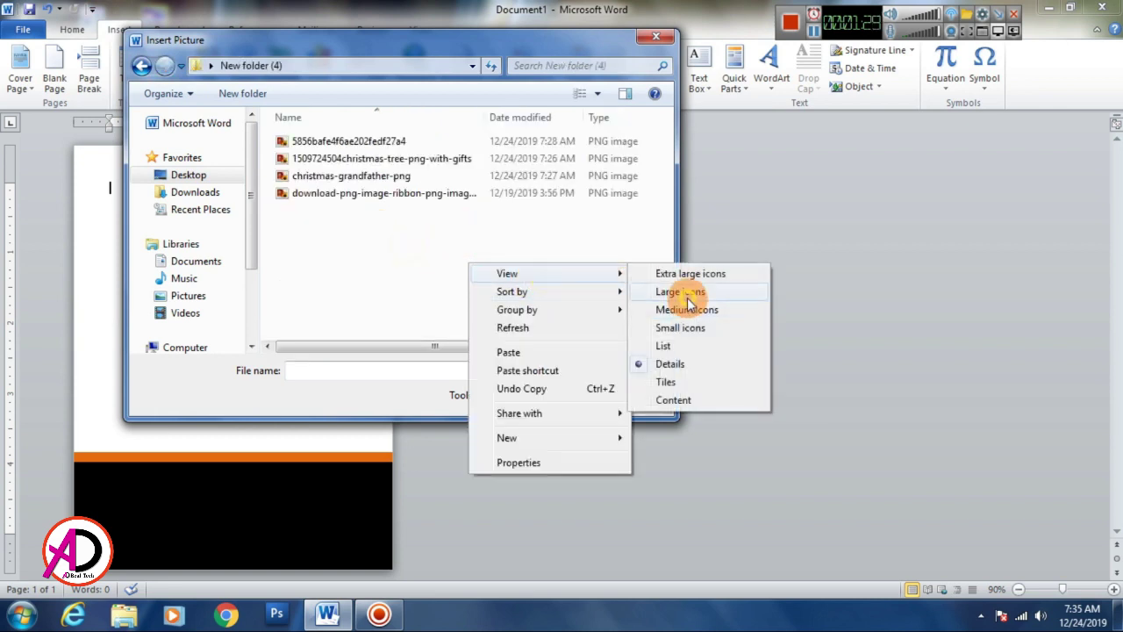
pyautogui.click(687, 292)
pyautogui.click(615, 172)
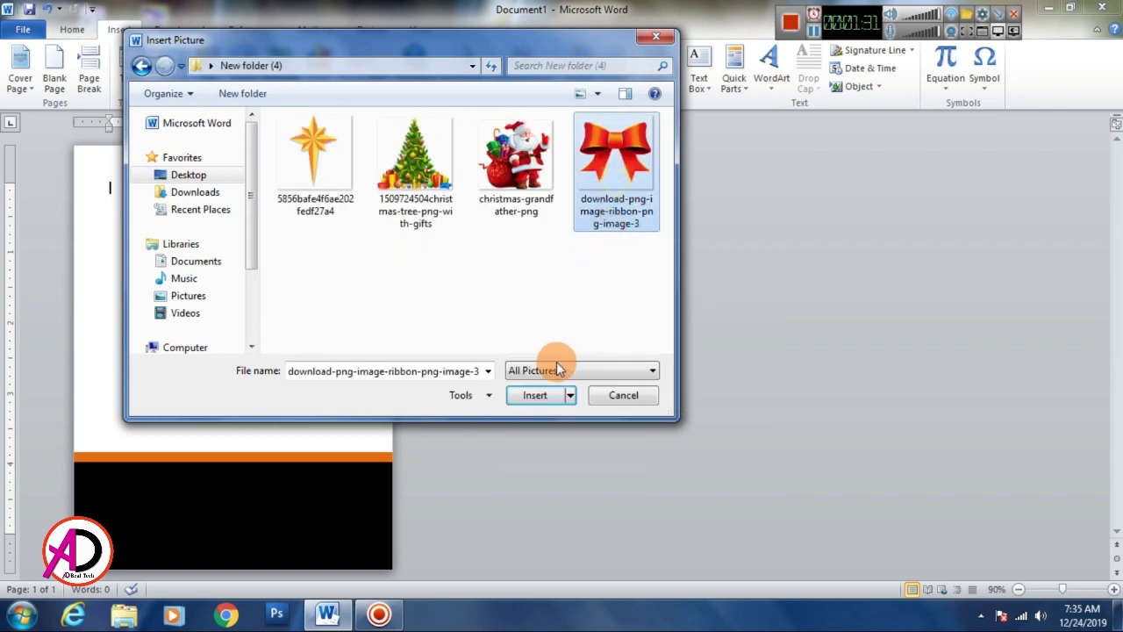
pyautogui.click(535, 395)
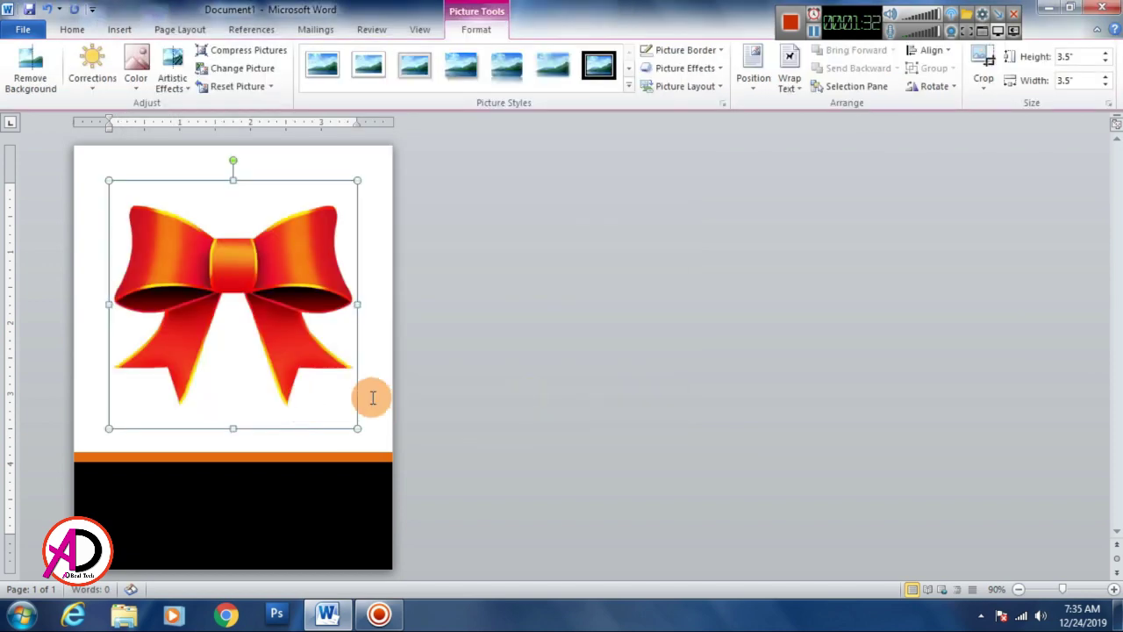
# Set the bow's text wrapping so it floats over the shapes, and shrink it to about 0.94" square.
pyautogui.click(787, 77)
pyautogui.click(827, 230)
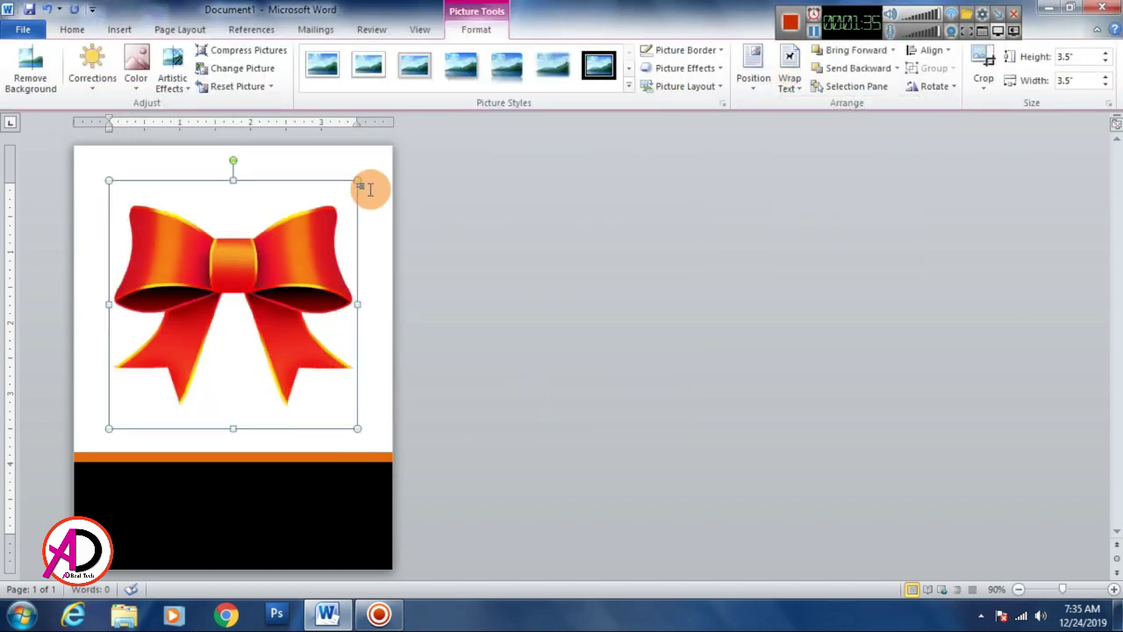
pyautogui.moveTo(358, 180); pyautogui.dragTo(225, 454)
# Rotate the bow 90° to the left and place it on the left part of the orange stripe.
pyautogui.click(953, 86)
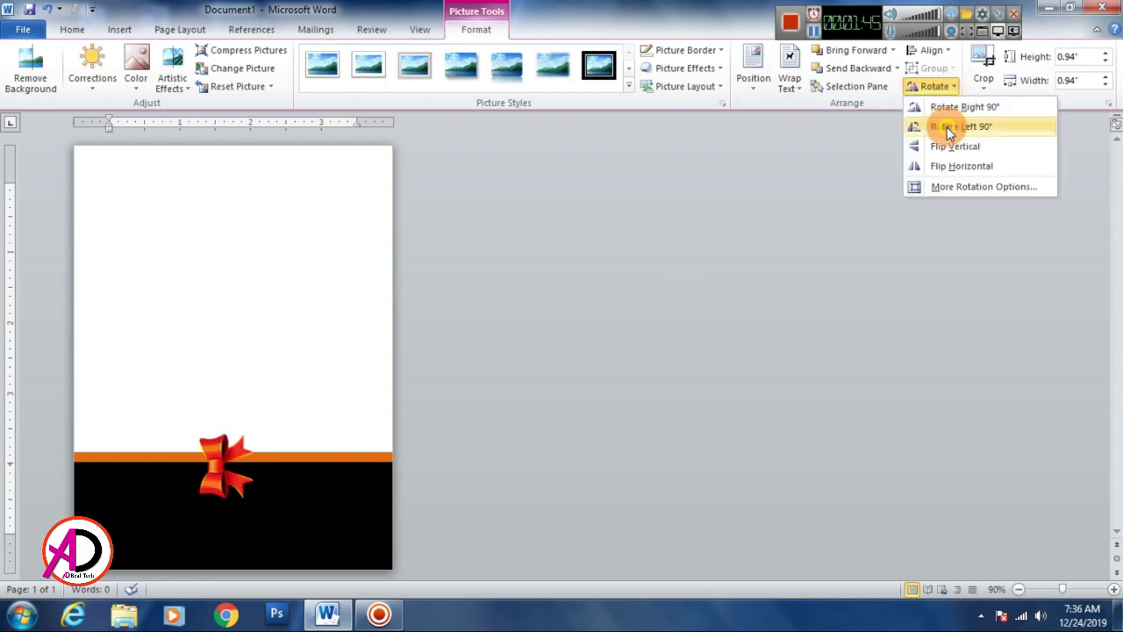
pyautogui.click(948, 128)
pyautogui.moveTo(215, 466); pyautogui.dragTo(132, 456)
pyautogui.click(219, 436)
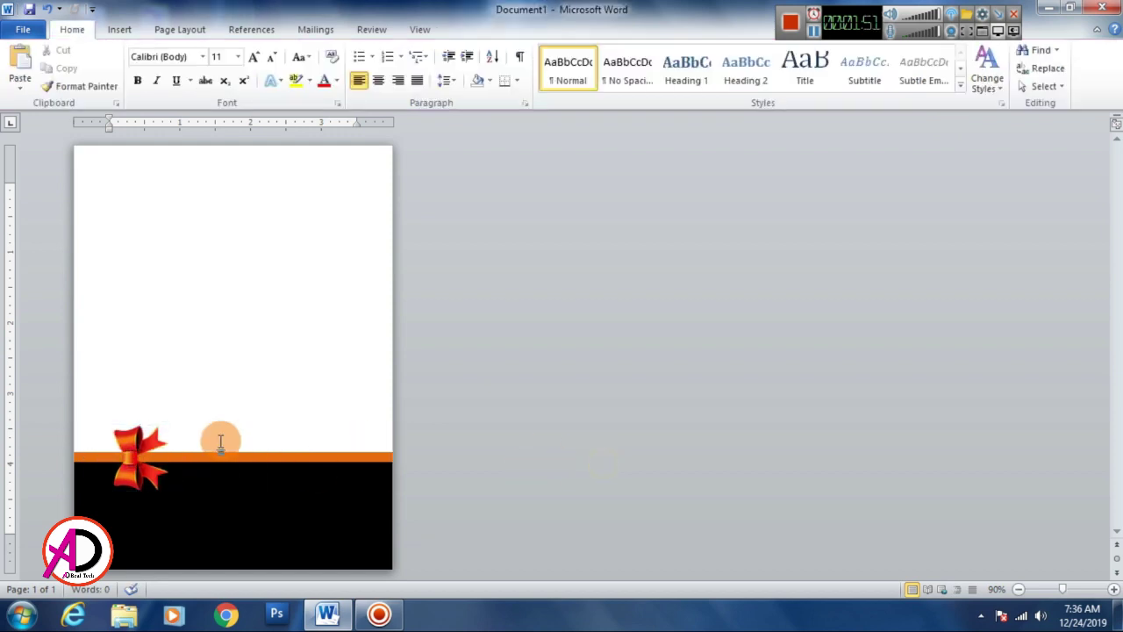
# Enlarge the bow to about 1.29" square and move it along the orange stripe to the page's left edge.
pyautogui.click(125, 448)
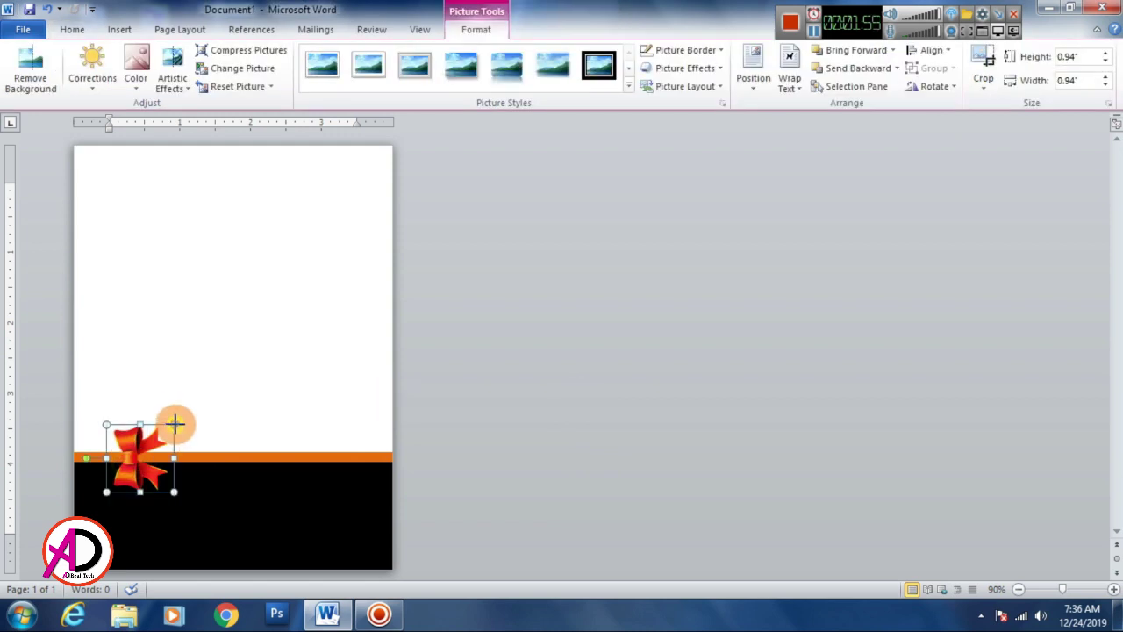
pyautogui.moveTo(175, 425); pyautogui.dragTo(181, 419)
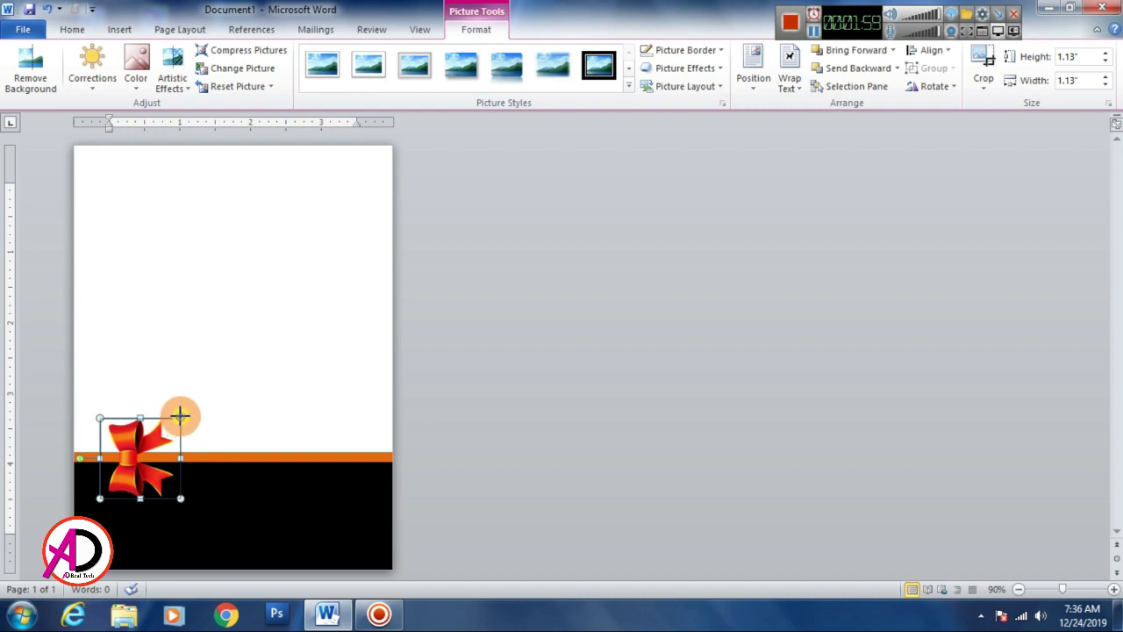
pyautogui.moveTo(180, 415); pyautogui.dragTo(186, 412)
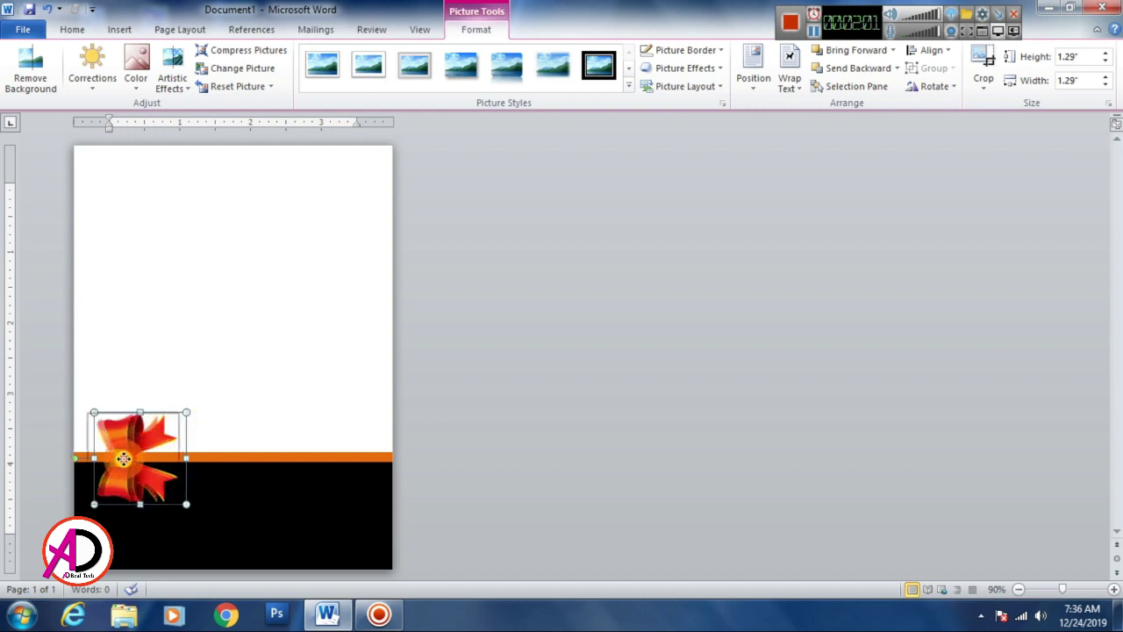
pyautogui.moveTo(123, 458); pyautogui.dragTo(102, 458)
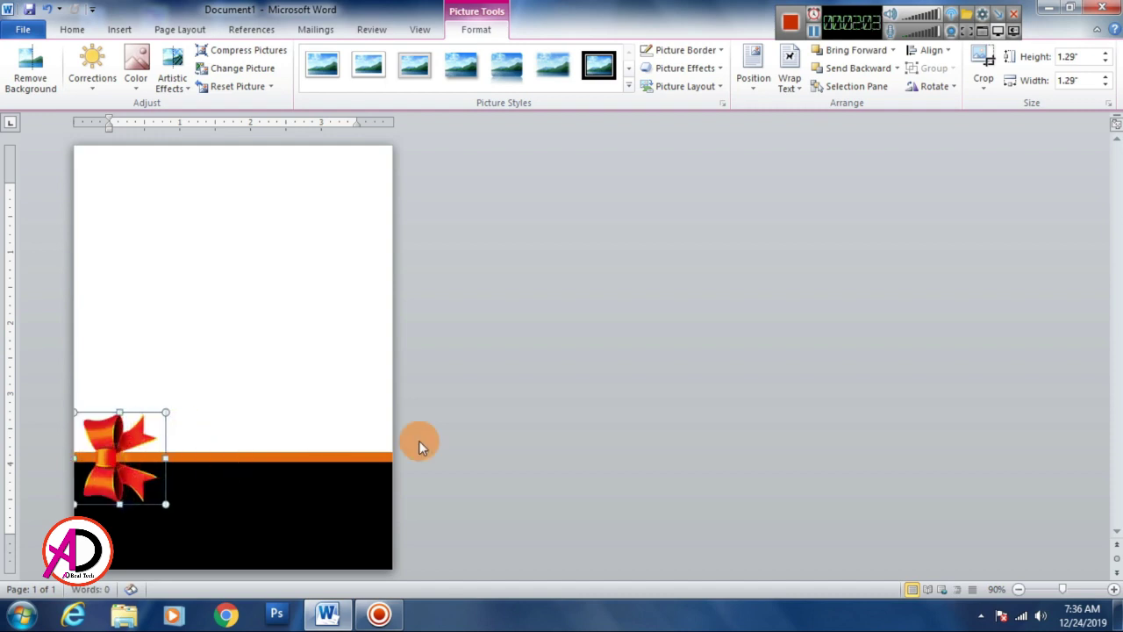
pyautogui.click(542, 430)
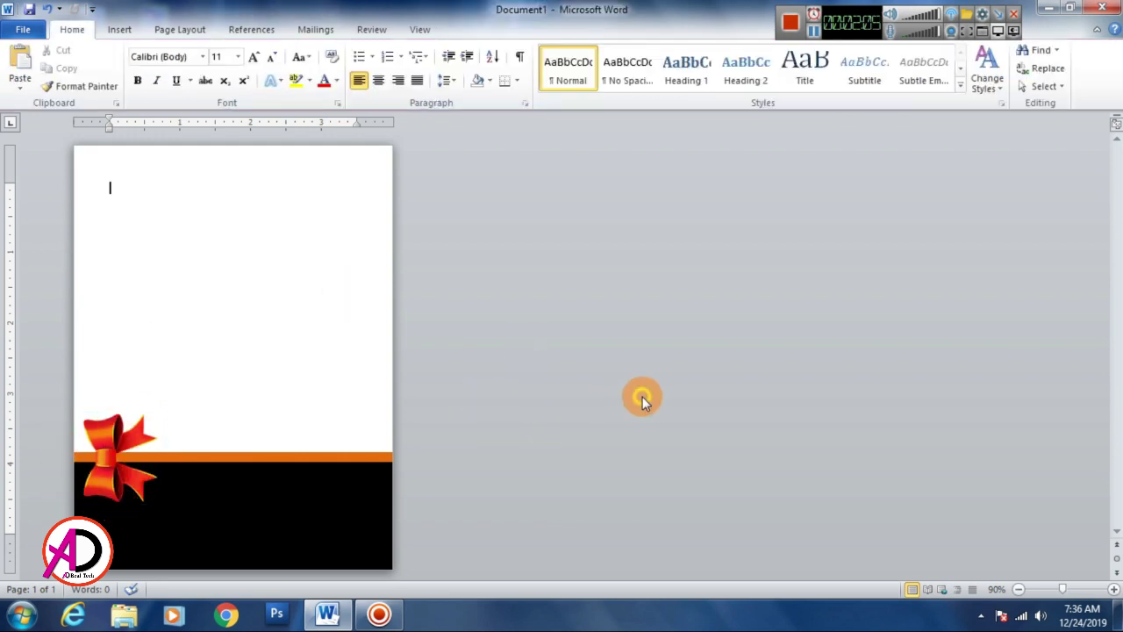
# Draw a large circle in the upper half of the page using the Oval shape.
pyautogui.click(120, 30)
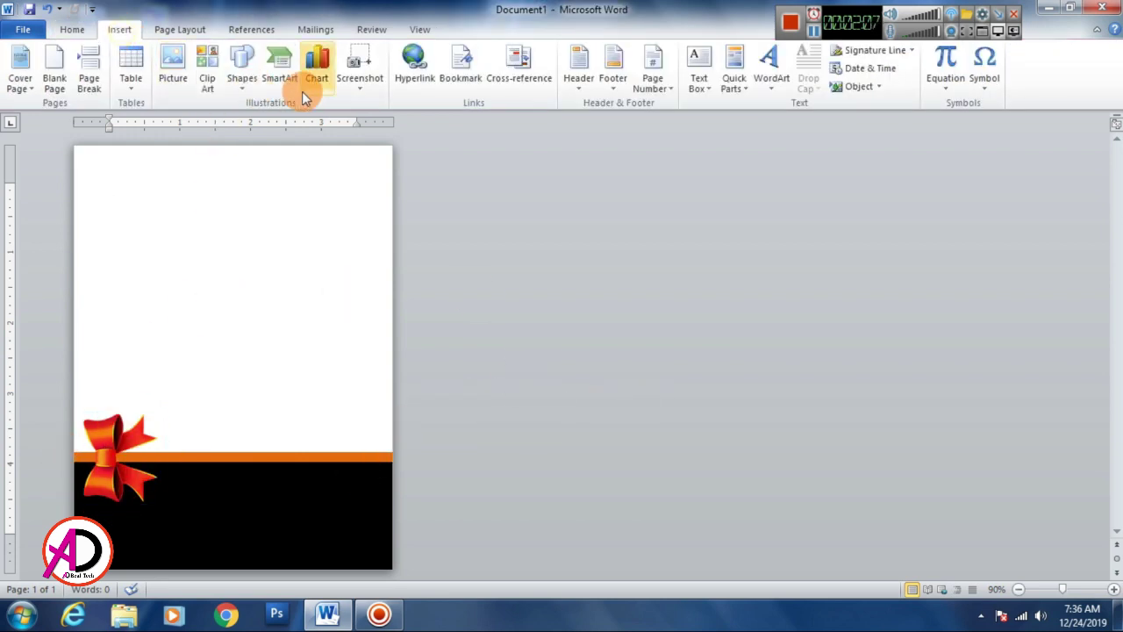
pyautogui.click(245, 78)
pyautogui.click(303, 121)
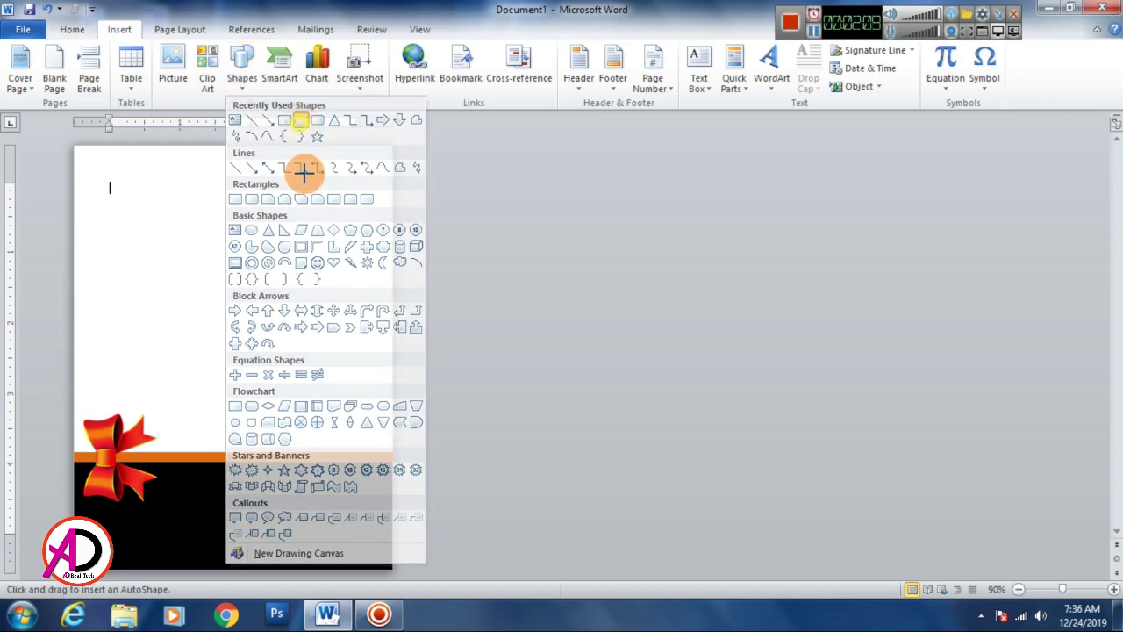
pyautogui.moveTo(165, 189); pyautogui.dragTo(331, 356)
# Resize the circle to about 2.22" in diameter and centre it horizontally in the white area above the bow.
pyautogui.moveTo(284, 278)
pyautogui.mouseDown()
pyautogui.moveTo(266, 279)
pyautogui.moveTo(261, 261)
pyautogui.mouseUp()
pyautogui.moveTo(302, 181); pyautogui.dragTo(296, 186)
pyautogui.moveTo(253, 238)
pyautogui.mouseDown()
pyautogui.moveTo(267, 231)
pyautogui.moveTo(268, 244)
pyautogui.mouseUp()
pyautogui.moveTo(308, 187); pyautogui.dragTo(312, 183)
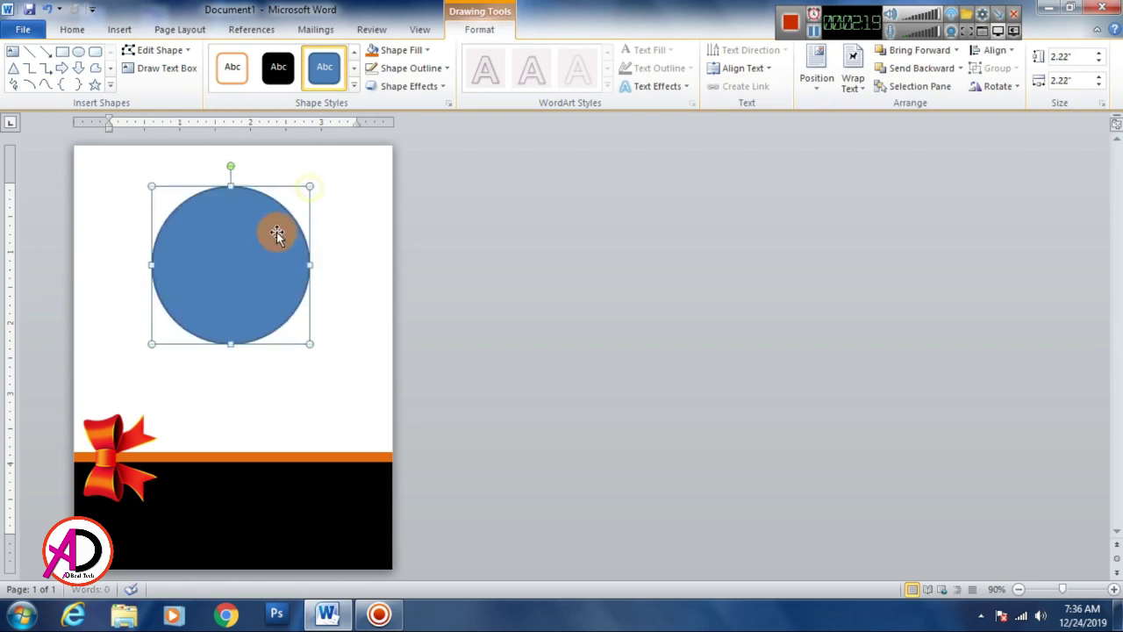
pyautogui.moveTo(276, 234)
pyautogui.mouseDown()
pyautogui.moveTo(261, 243)
pyautogui.moveTo(276, 254)
pyautogui.mouseUp()
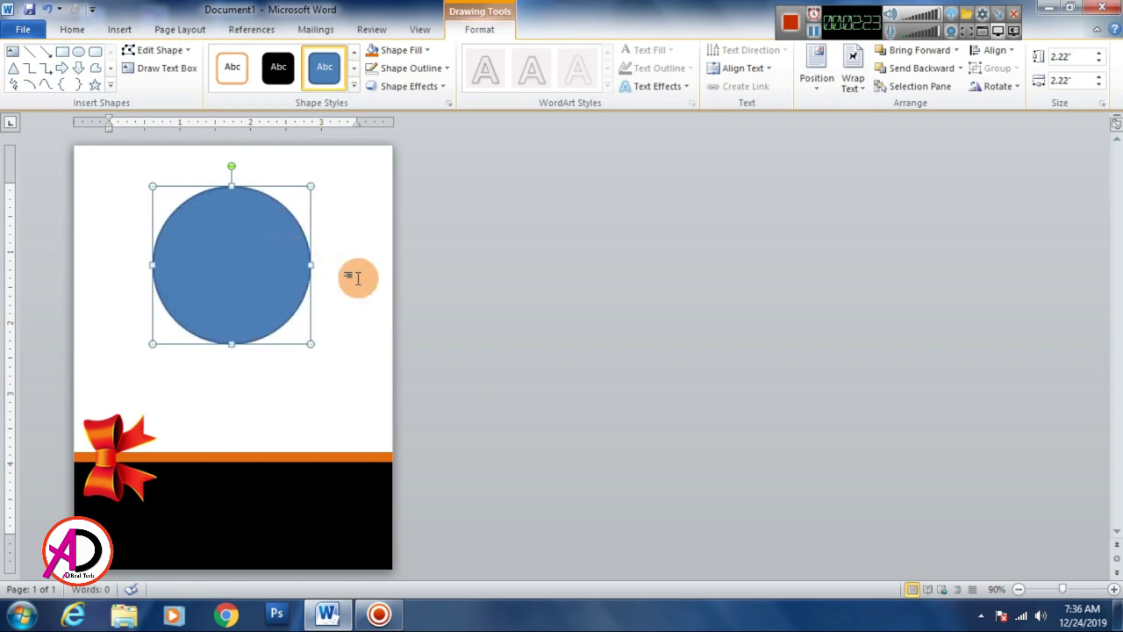
# Fill the large circle with white and set its outline weight to 4½ pt.
pyautogui.click(374, 51)
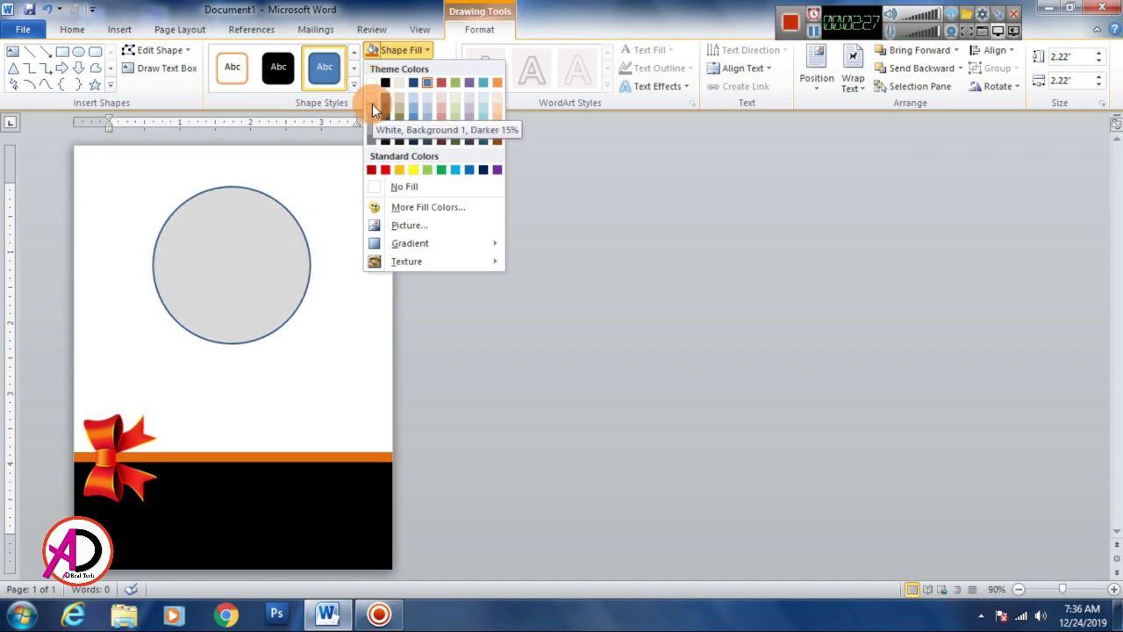
pyautogui.click(378, 85)
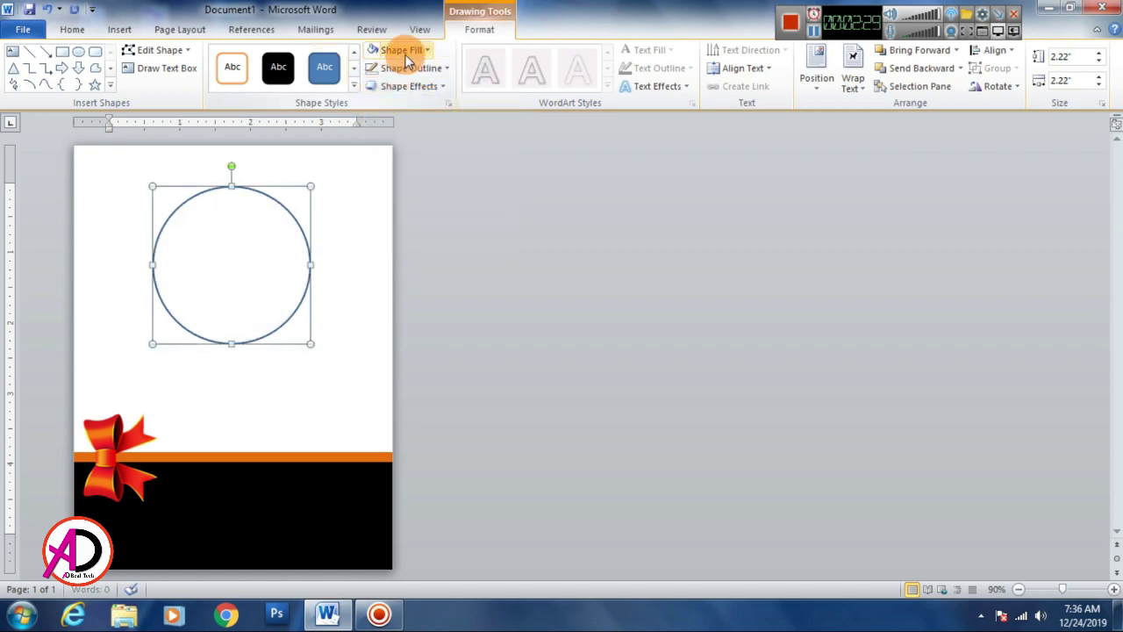
pyautogui.click(405, 53)
pyautogui.click(406, 55)
pyautogui.click(409, 69)
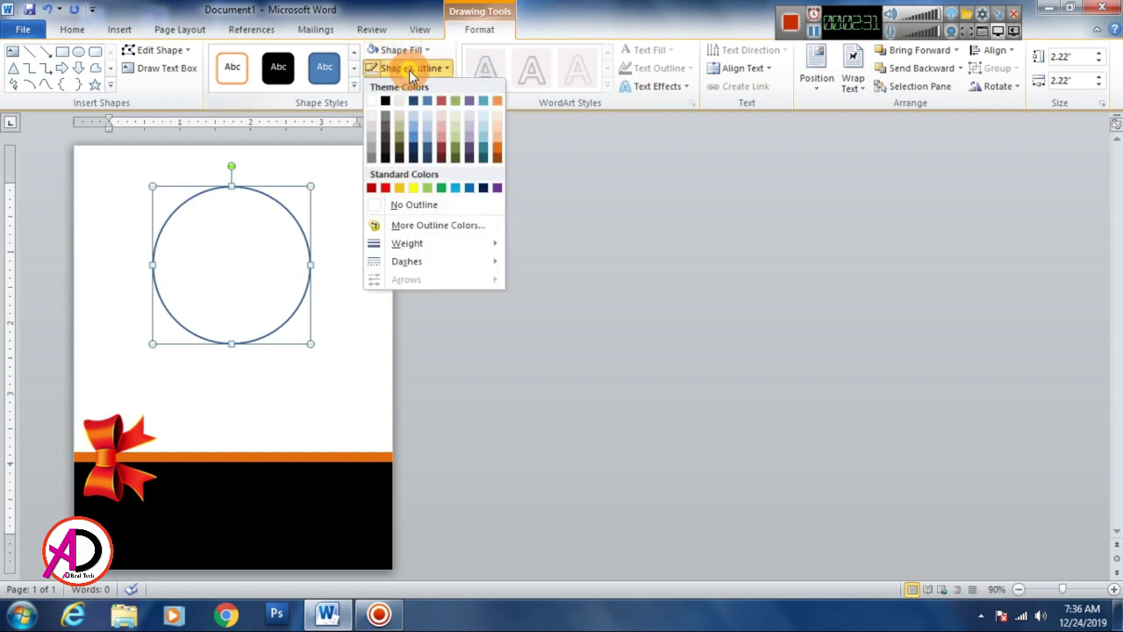
pyautogui.moveTo(426, 243)
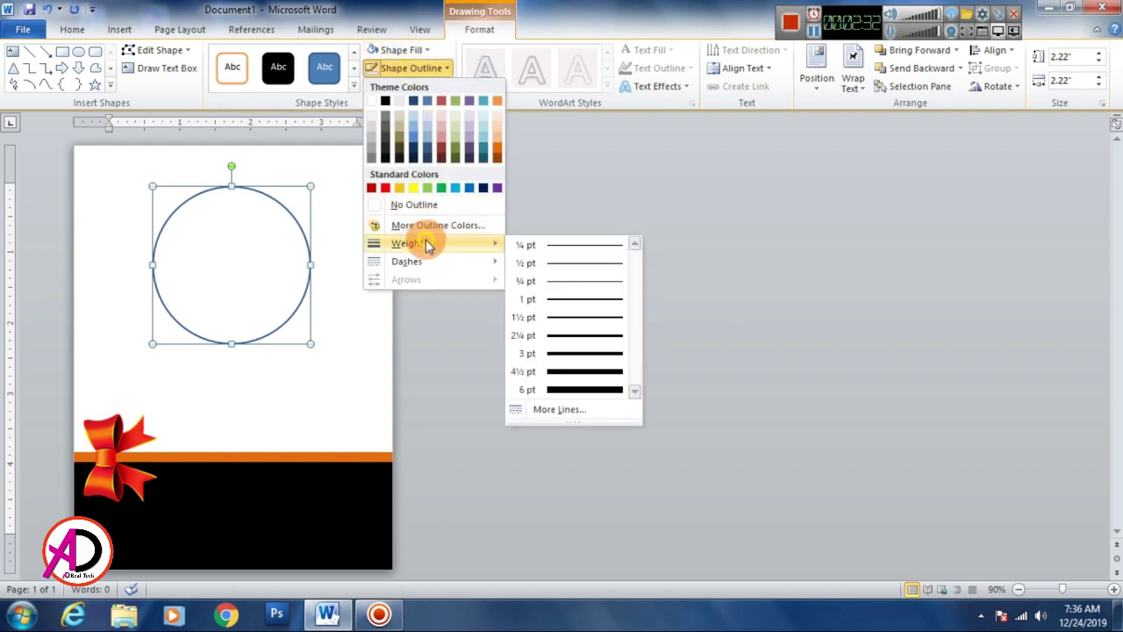
pyautogui.click(566, 372)
pyautogui.moveTo(289, 201)
pyautogui.mouseDown()
pyautogui.moveTo(293, 188)
pyautogui.moveTo(291, 198)
pyautogui.mouseUp()
pyautogui.click(506, 275)
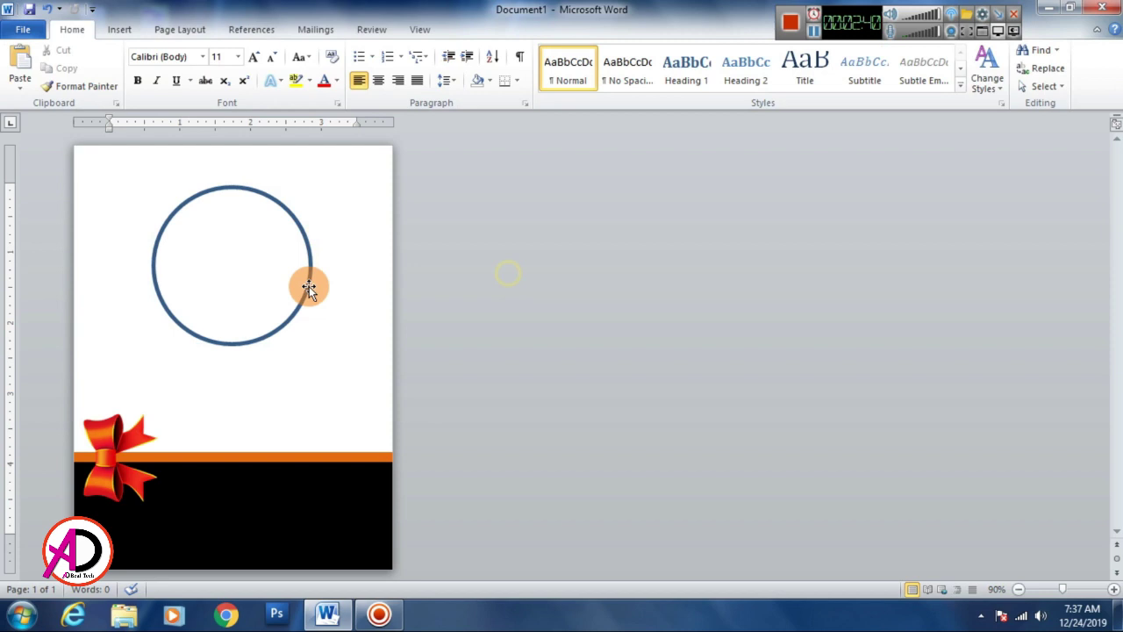
# Insert the Santa Claus picture and set its text wrapping to In Front of Text.
pyautogui.click(125, 33)
pyautogui.click(369, 167)
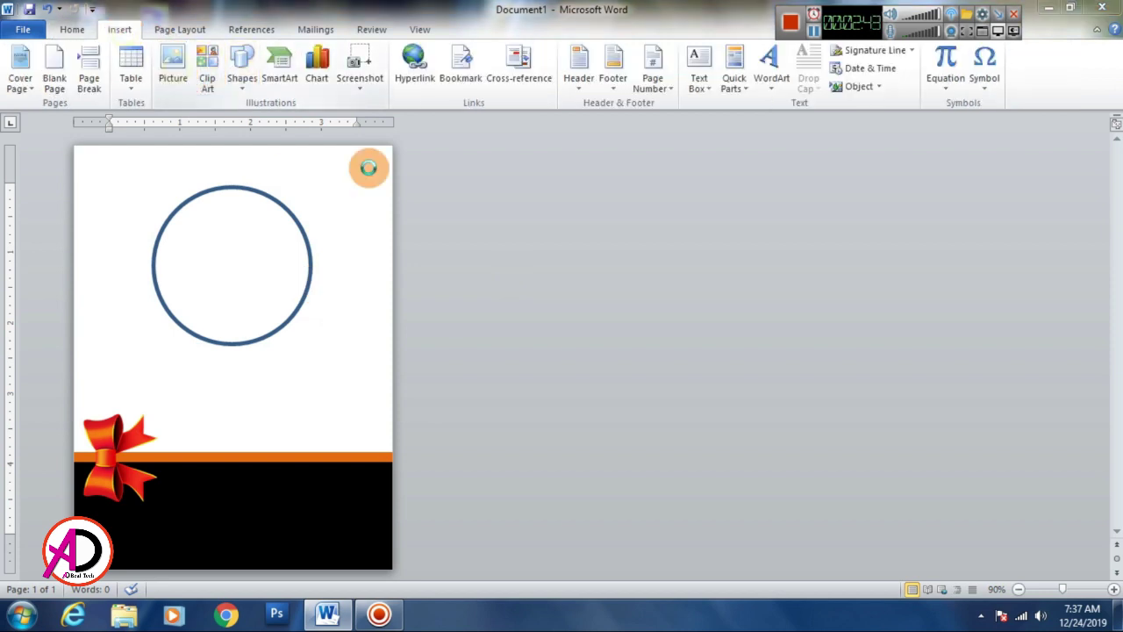
pyautogui.click(504, 182)
pyautogui.click(529, 397)
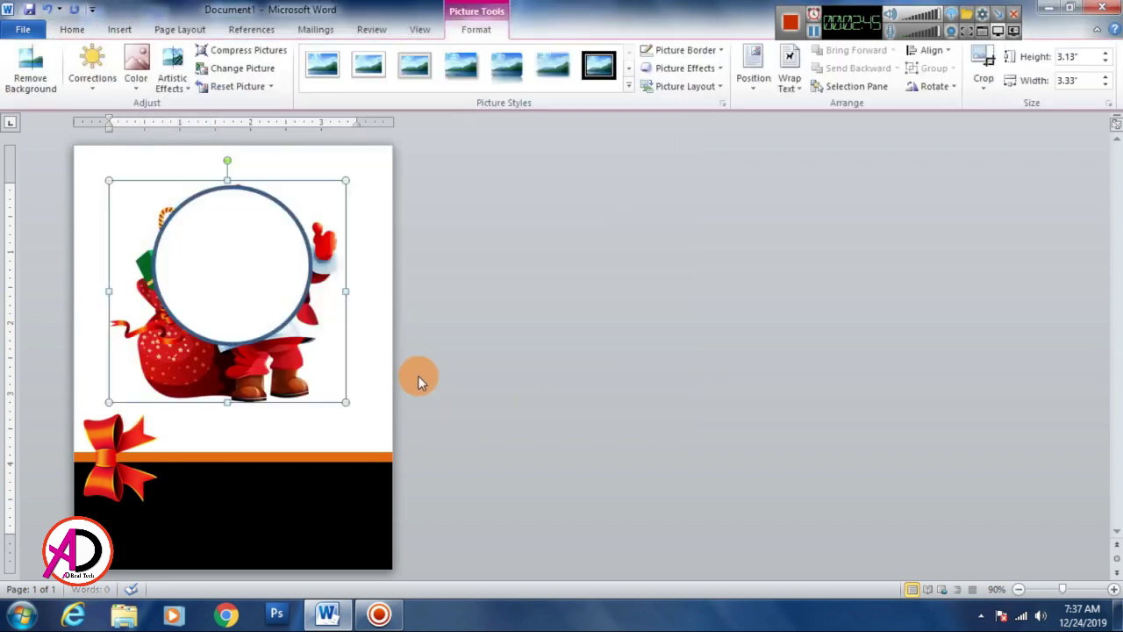
pyautogui.click(789, 70)
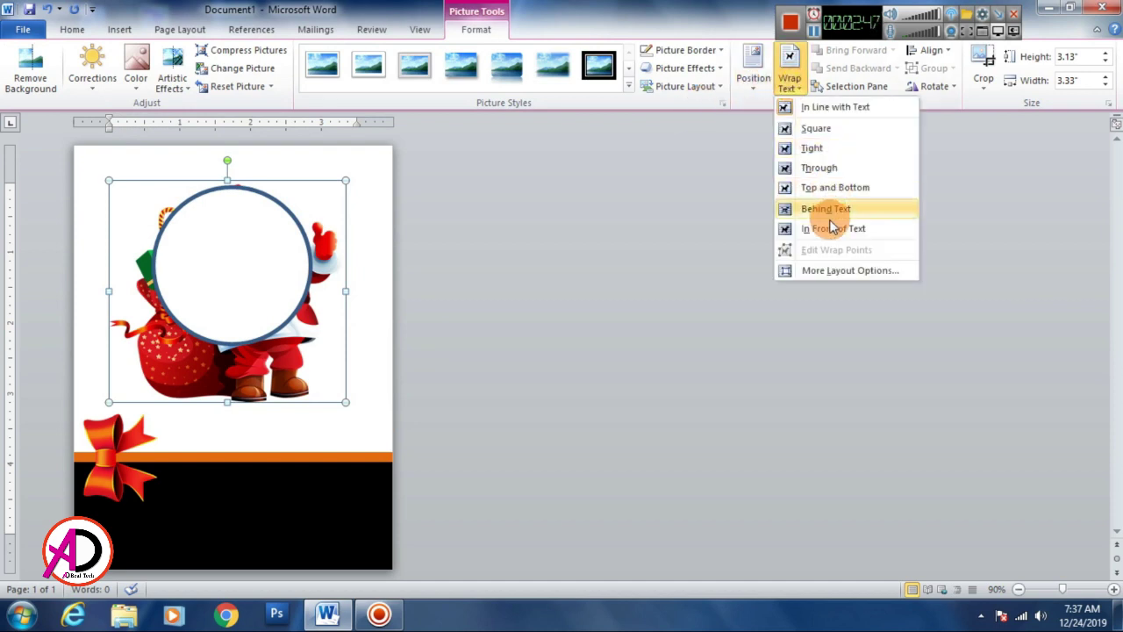
pyautogui.click(800, 228)
# Resize the Santa picture to about 1.02" by 1.08" and centre it over the circle's top edge.
pyautogui.moveTo(338, 215); pyautogui.dragTo(234, 172)
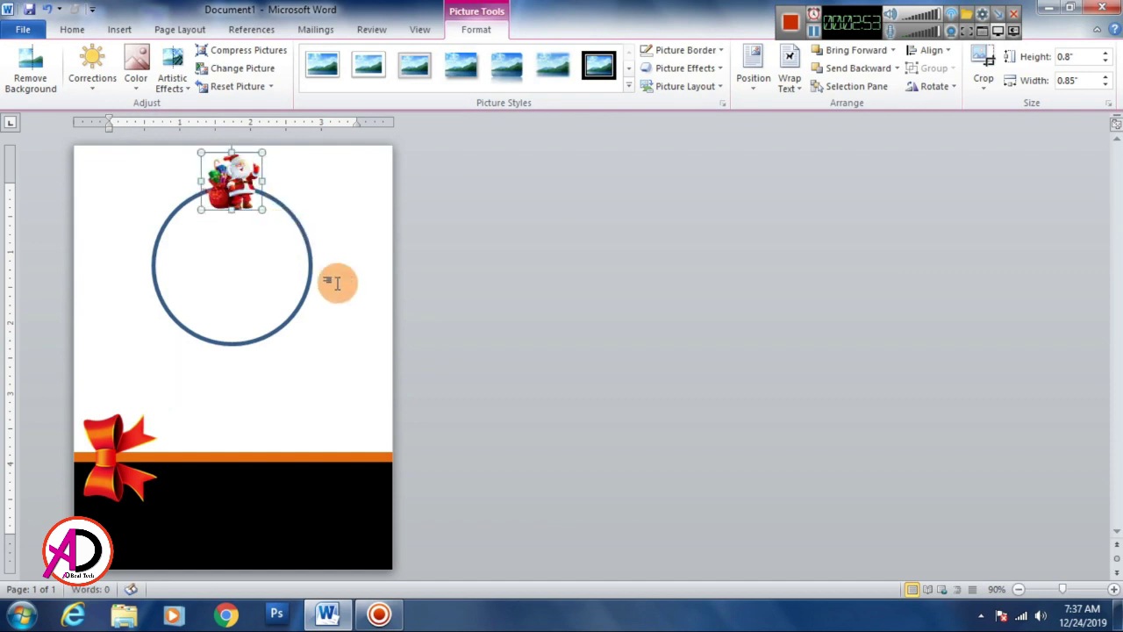
pyautogui.click(359, 250)
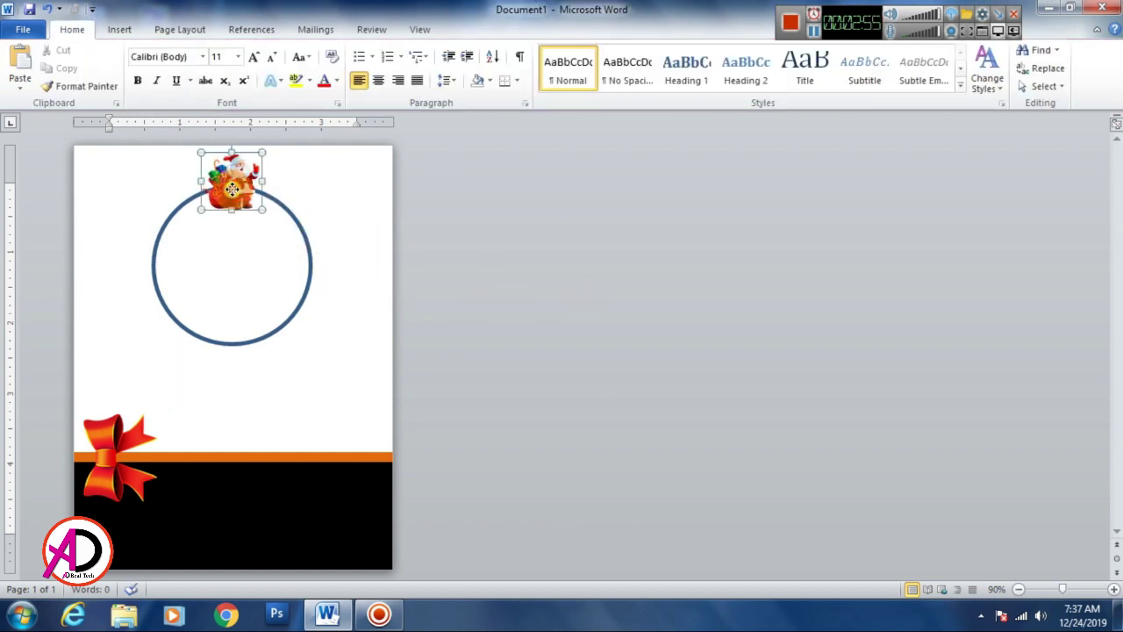
pyautogui.moveTo(232, 188); pyautogui.dragTo(274, 149)
pyautogui.click(268, 167)
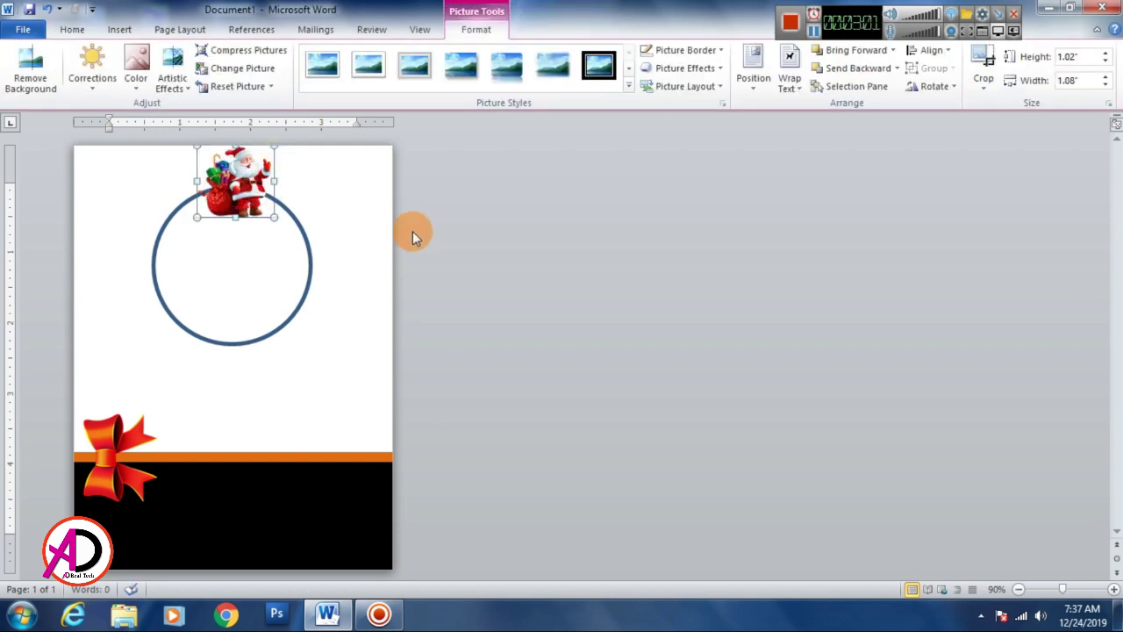
pyautogui.press('Down')
pyautogui.press('Down')
pyautogui.press('Down')
pyautogui.press('Left')
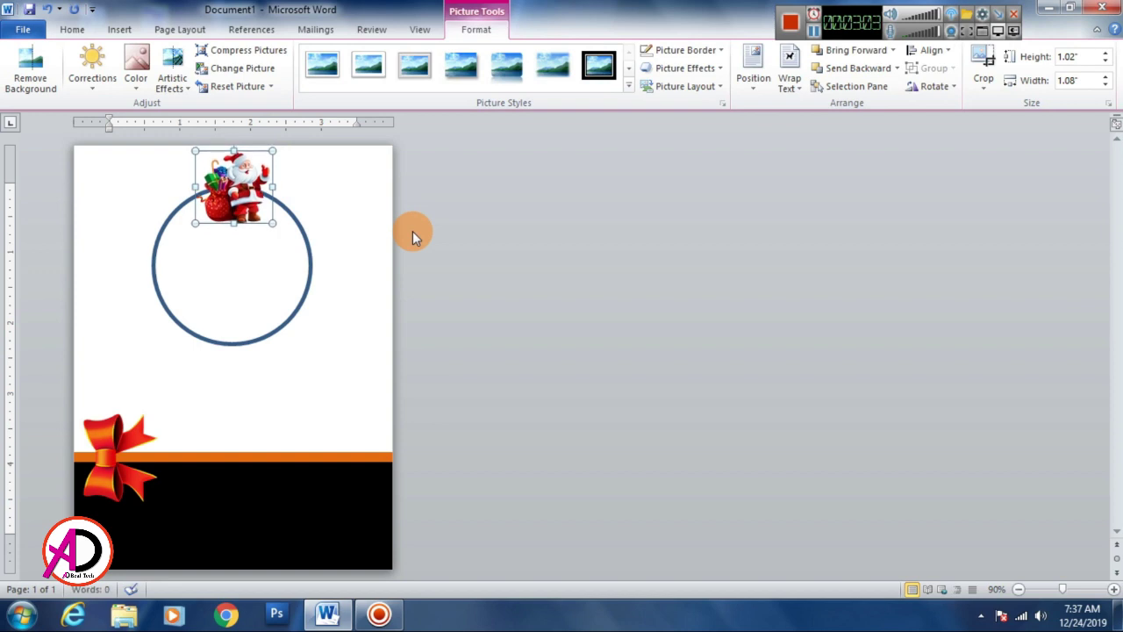
# Nudge the circle slightly down so that its top edge passes behind Santa's legs.
pyautogui.click(227, 344)
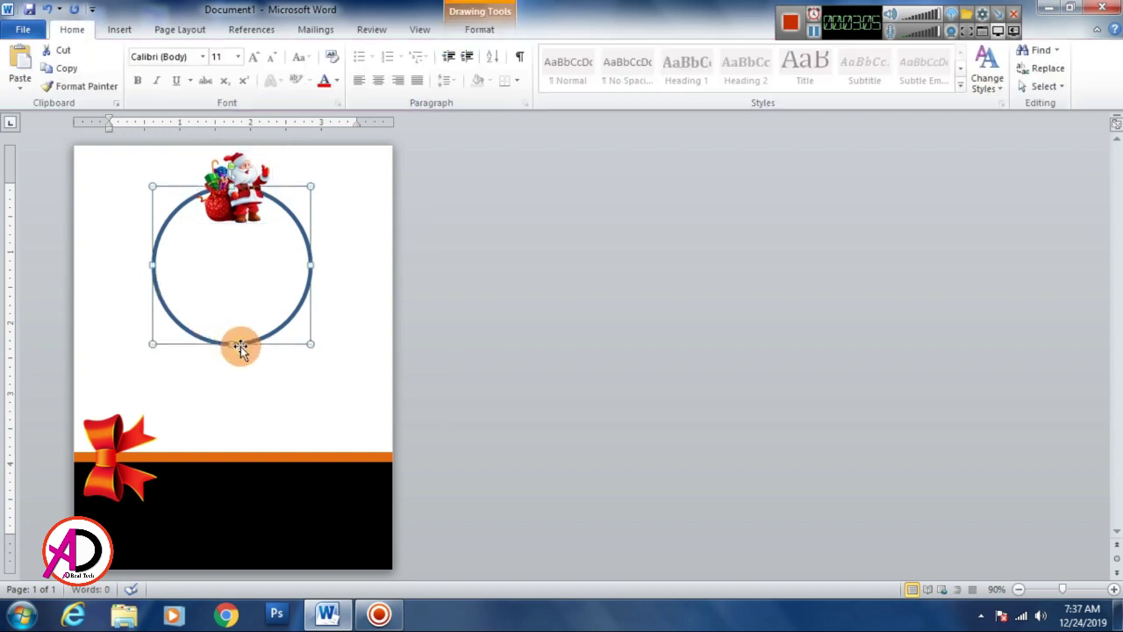
pyautogui.press('Down')
pyautogui.press('Down')
pyautogui.press('Down')
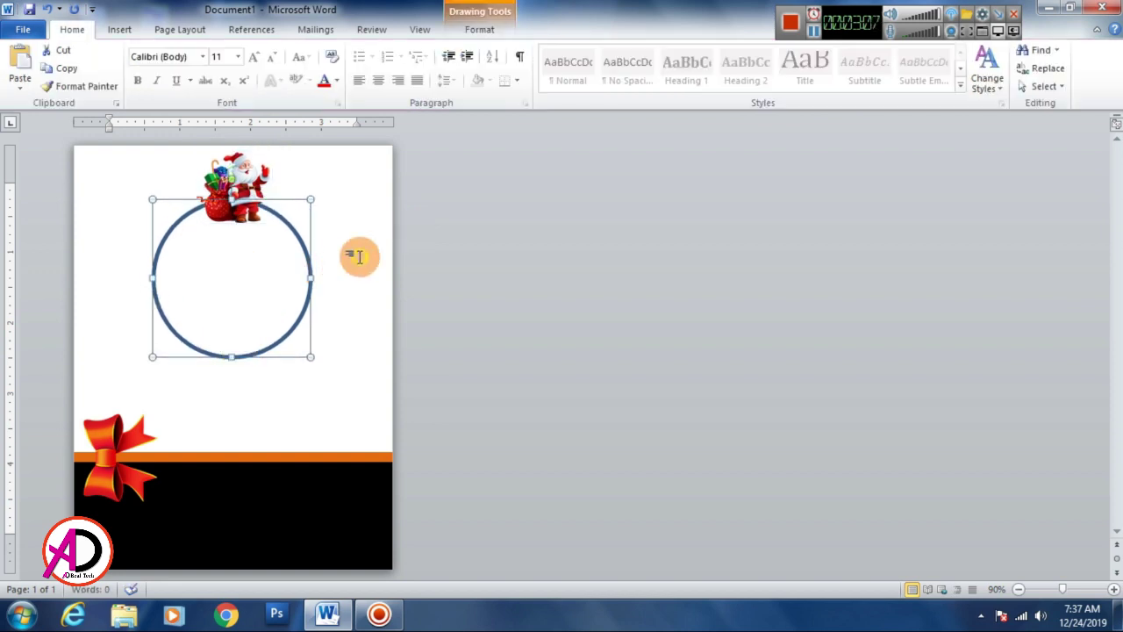
pyautogui.click(359, 256)
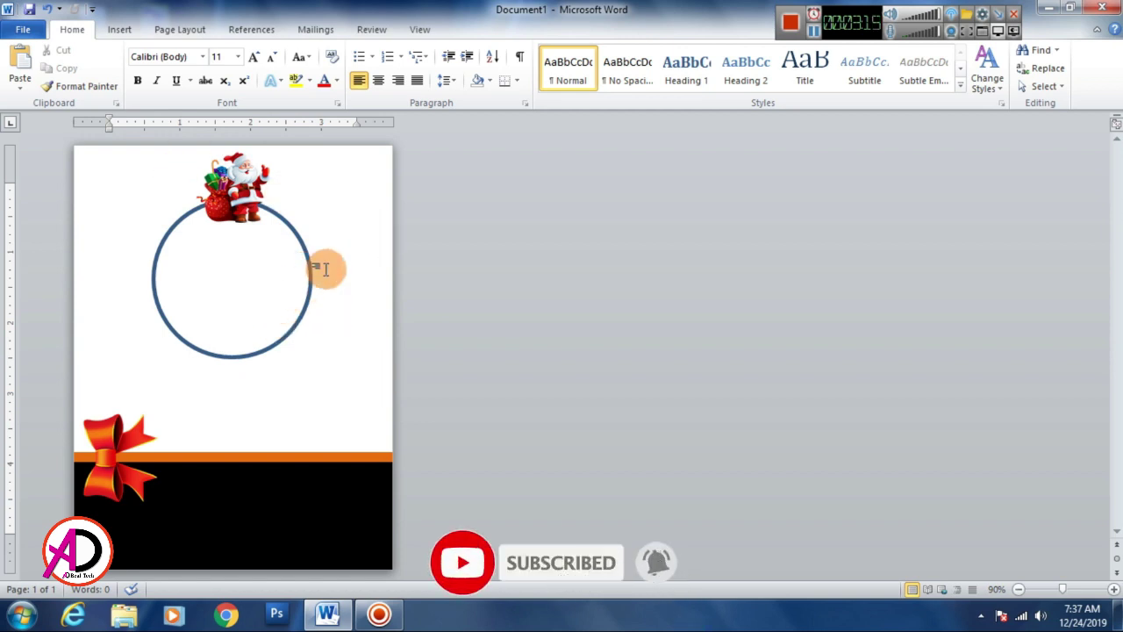
# Draw a 5-point star about 0.51" square in the white area to the right of the circle.
pyautogui.click(119, 29)
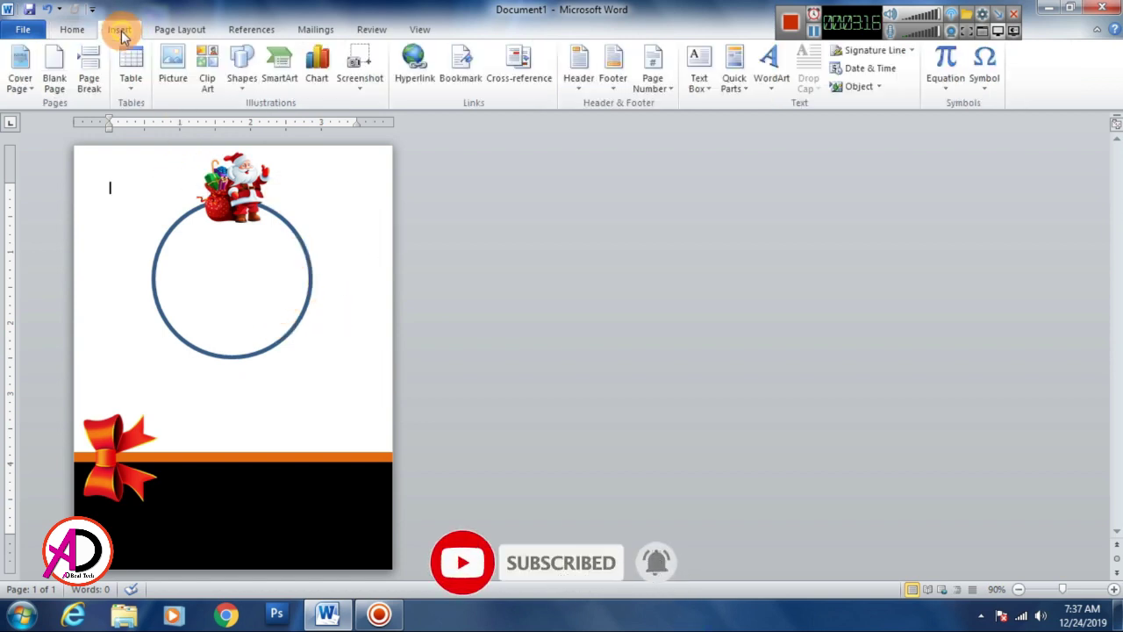
pyautogui.click(242, 69)
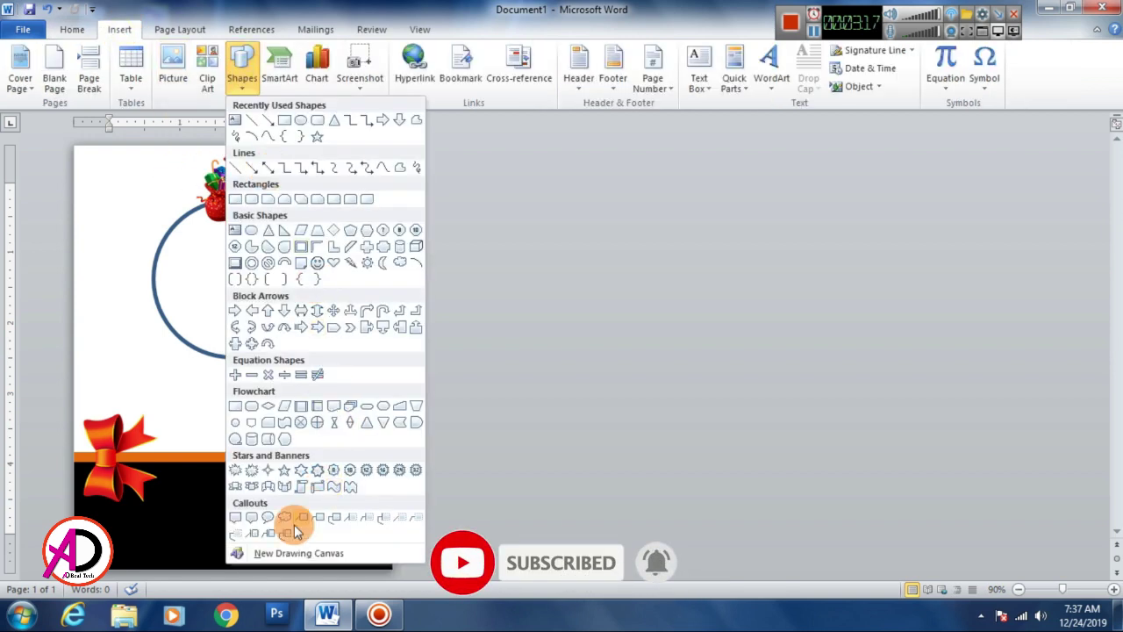
pyautogui.click(285, 472)
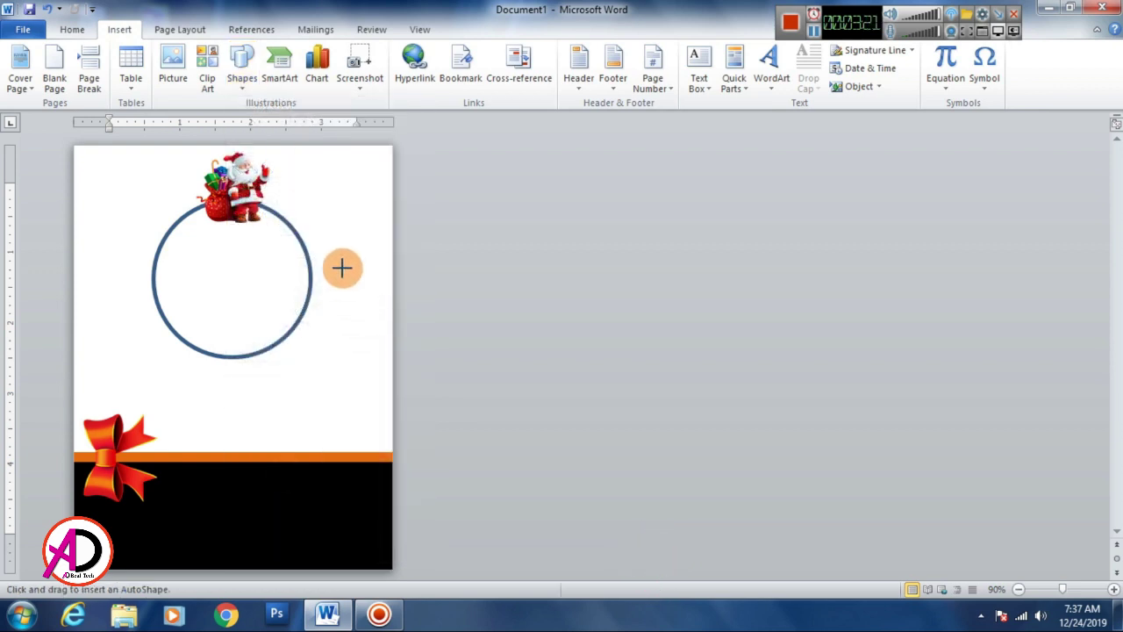
pyautogui.moveTo(344, 266); pyautogui.dragTo(376, 302)
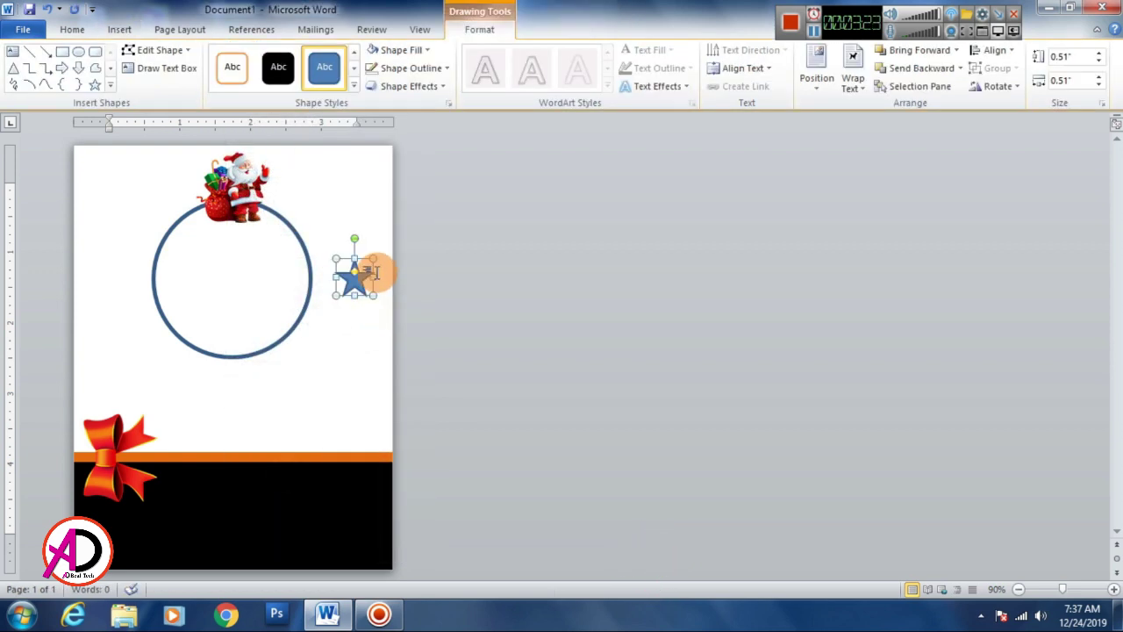
# Fill the star with dark red and remove its outline.
pyautogui.click(399, 50)
pyautogui.click(385, 169)
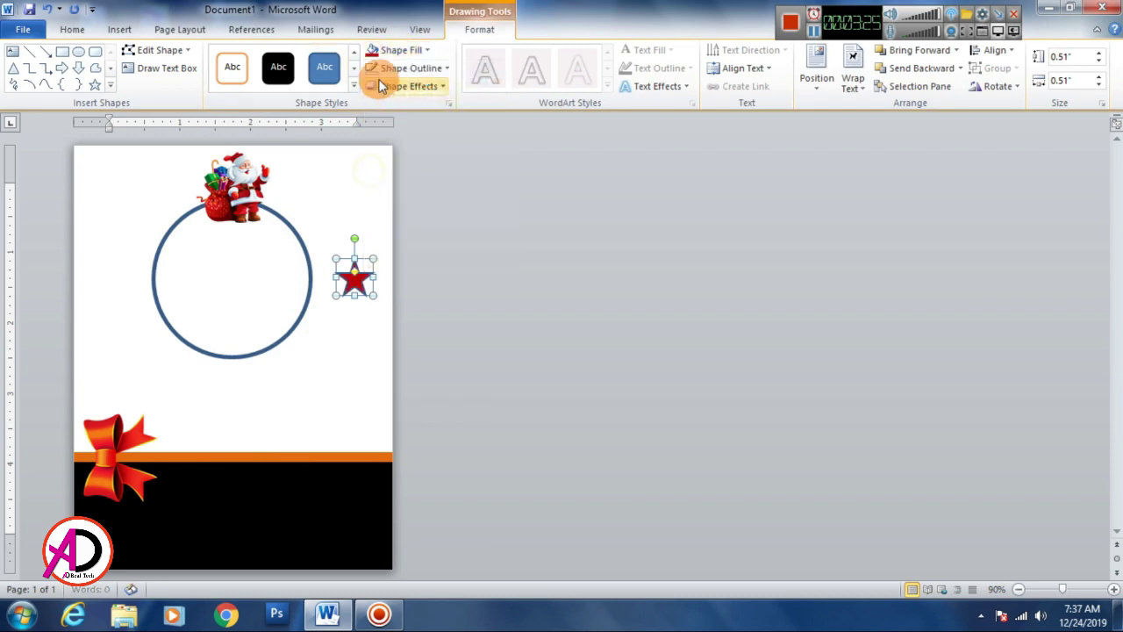
pyautogui.click(386, 69)
pyautogui.click(414, 205)
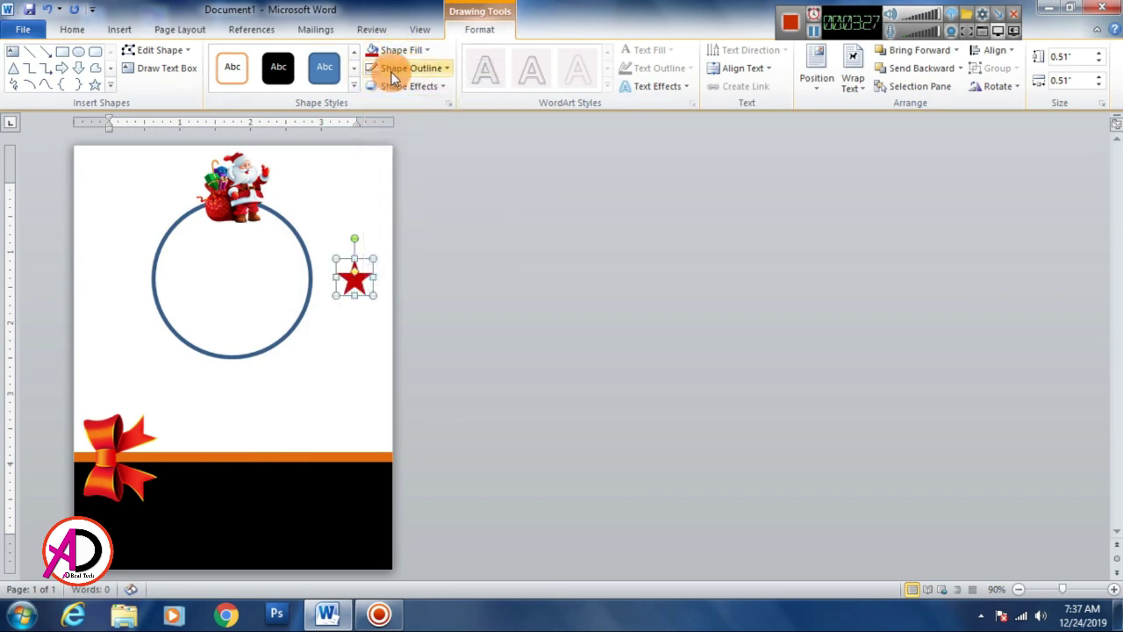
# Apply a light-variation linear gradient fill at 90° to the star.
pyautogui.click(400, 50)
pyautogui.moveTo(446, 243)
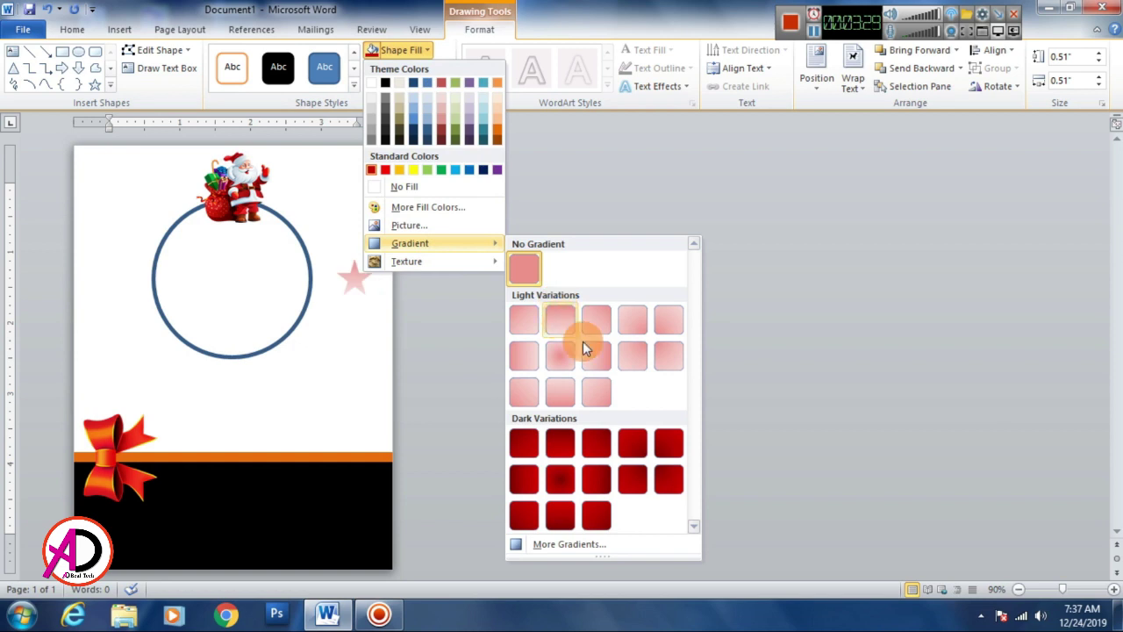
pyautogui.click(561, 318)
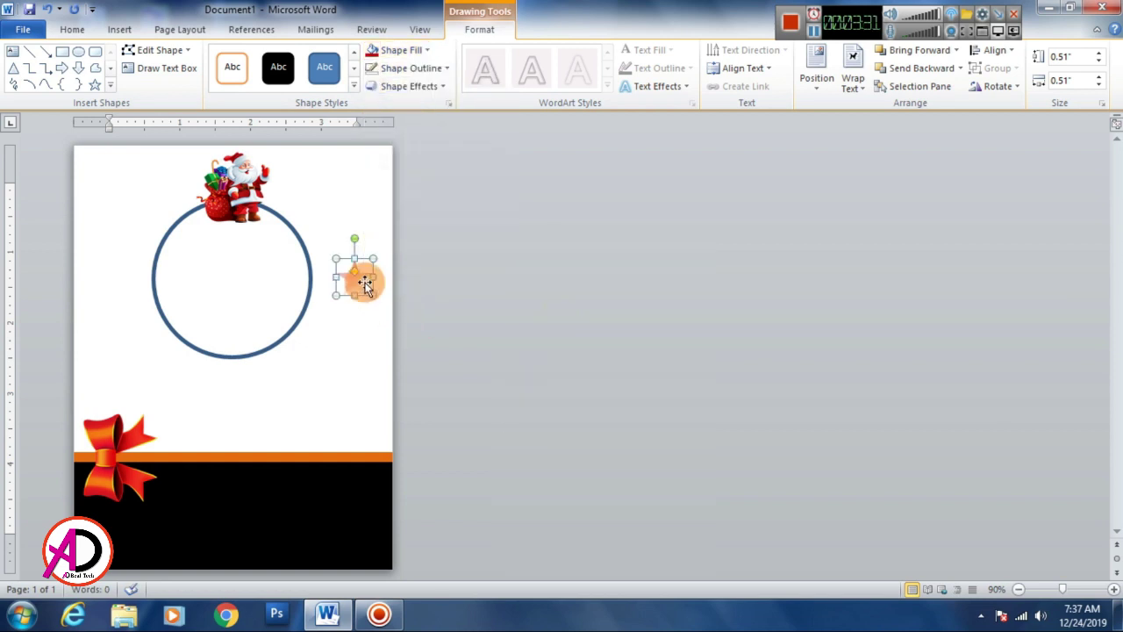
# Move the star onto the circle's upper-right edge, beside Santa's feet.
pyautogui.moveTo(310, 239); pyautogui.dragTo(312, 242)
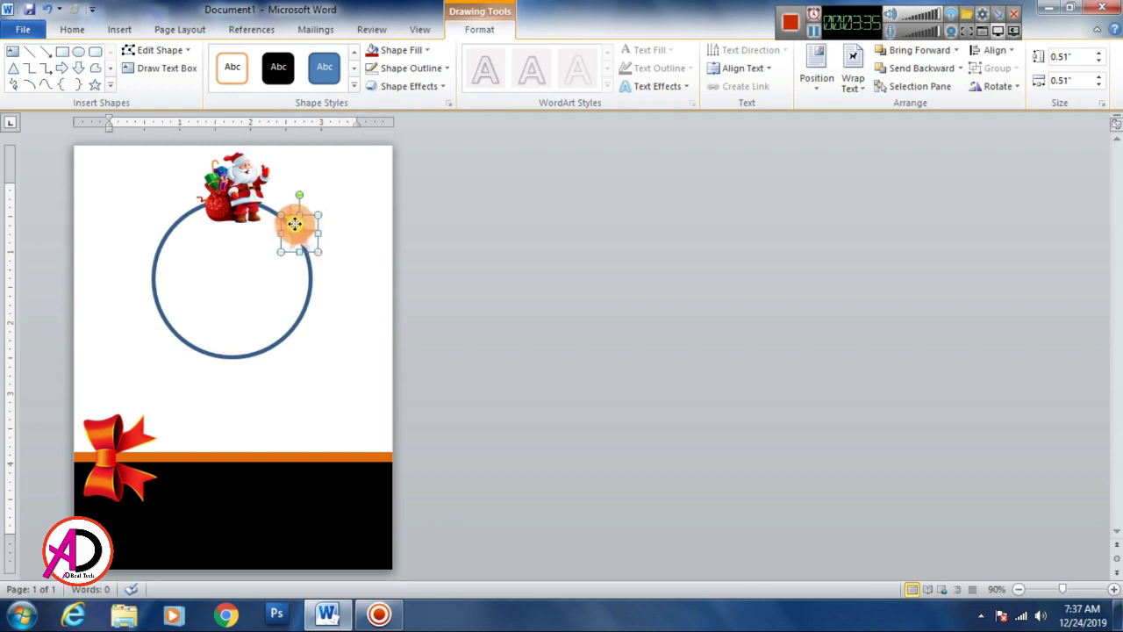
pyautogui.moveTo(288, 222); pyautogui.dragTo(270, 206)
pyautogui.click(358, 260)
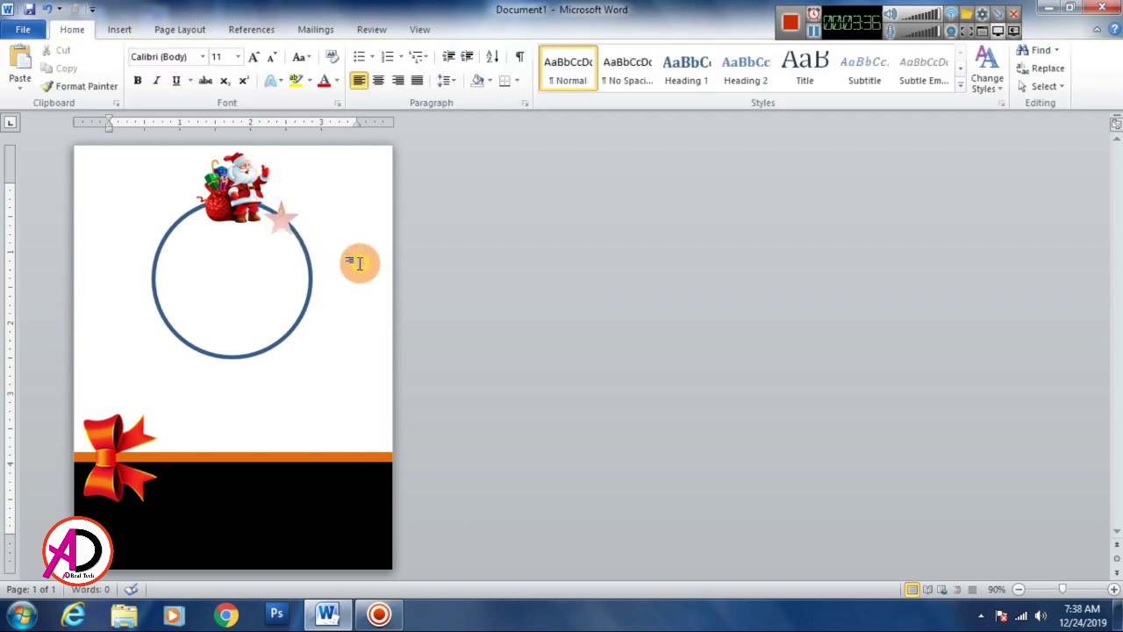
# Duplicate the star and place the copy on the circle's upper-left edge, mirroring the first.
pyautogui.click(283, 220)
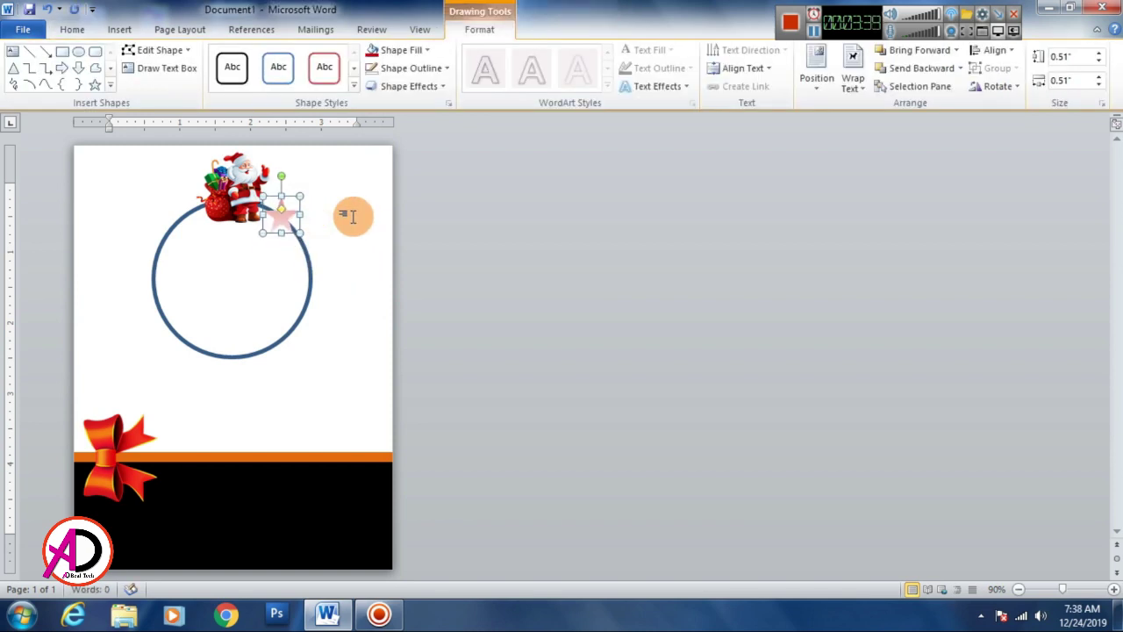
pyautogui.moveTo(297, 222); pyautogui.dragTo(308, 233)
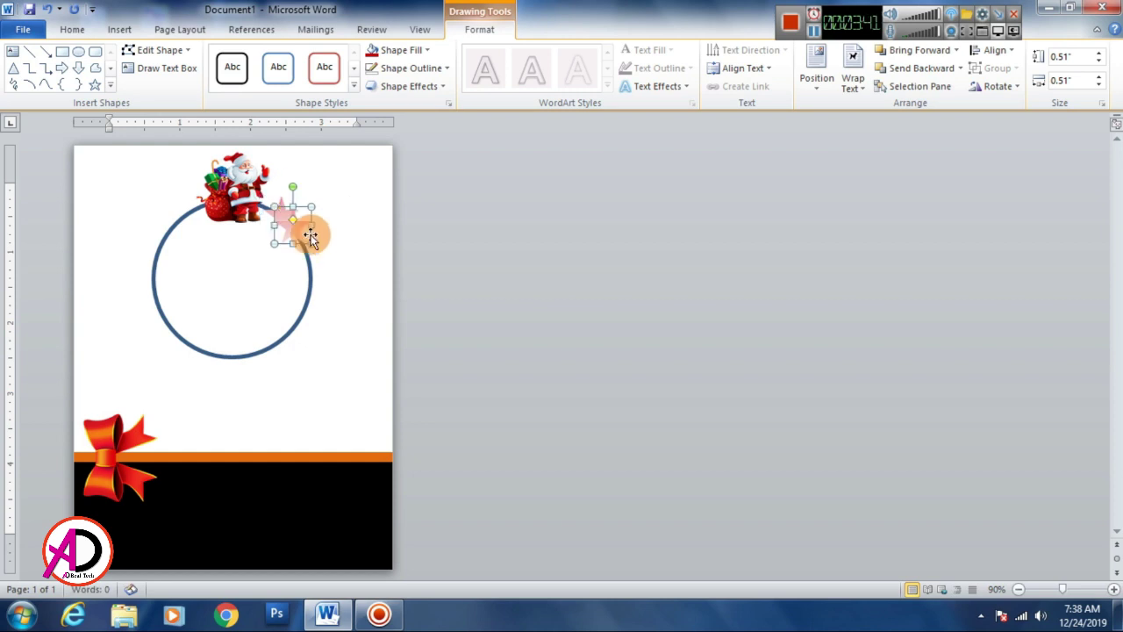
pyautogui.click(185, 216)
pyautogui.click(394, 233)
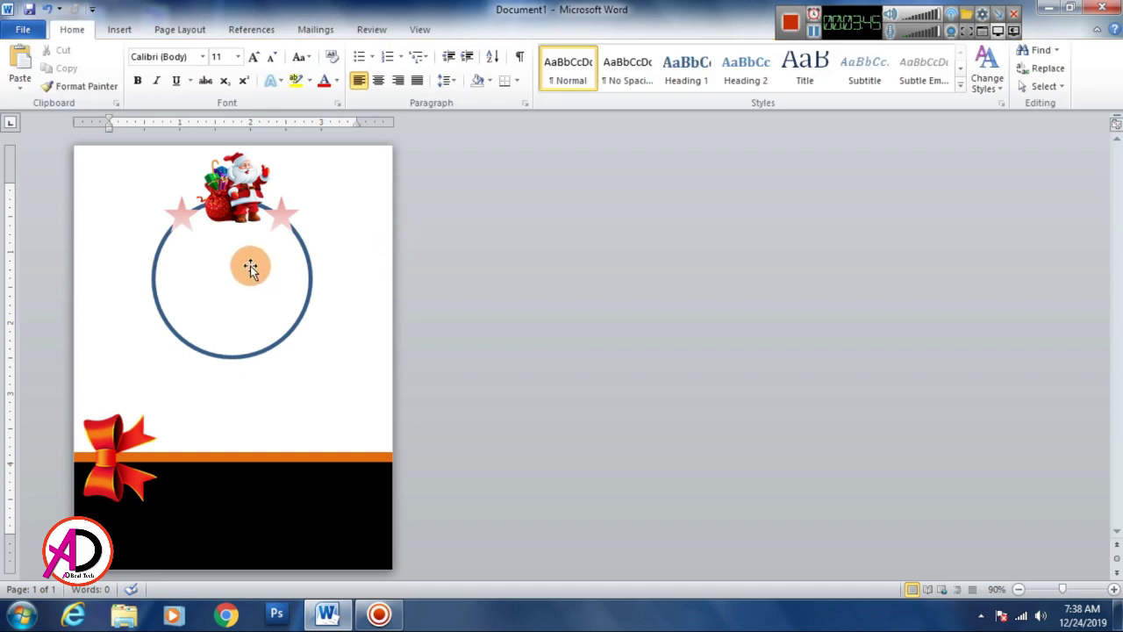
# Duplicate the right-hand star on the circle and place the copy in the page's upper-right corner.
pyautogui.click(288, 220)
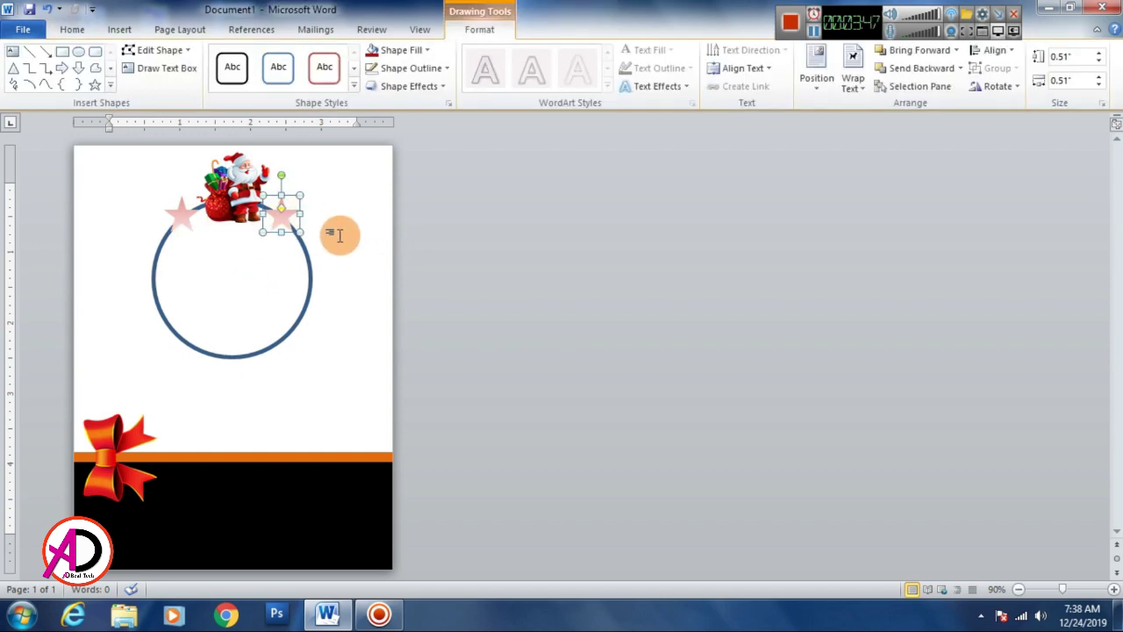
pyautogui.moveTo(284, 219); pyautogui.dragTo(296, 231)
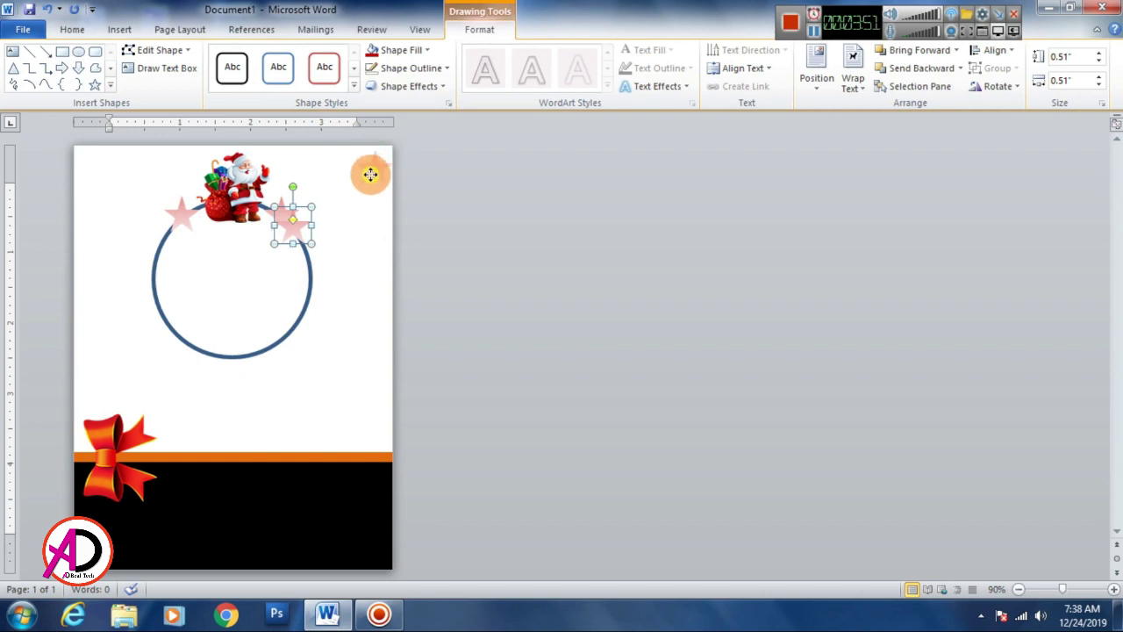
pyautogui.moveTo(367, 175); pyautogui.dragTo(368, 173)
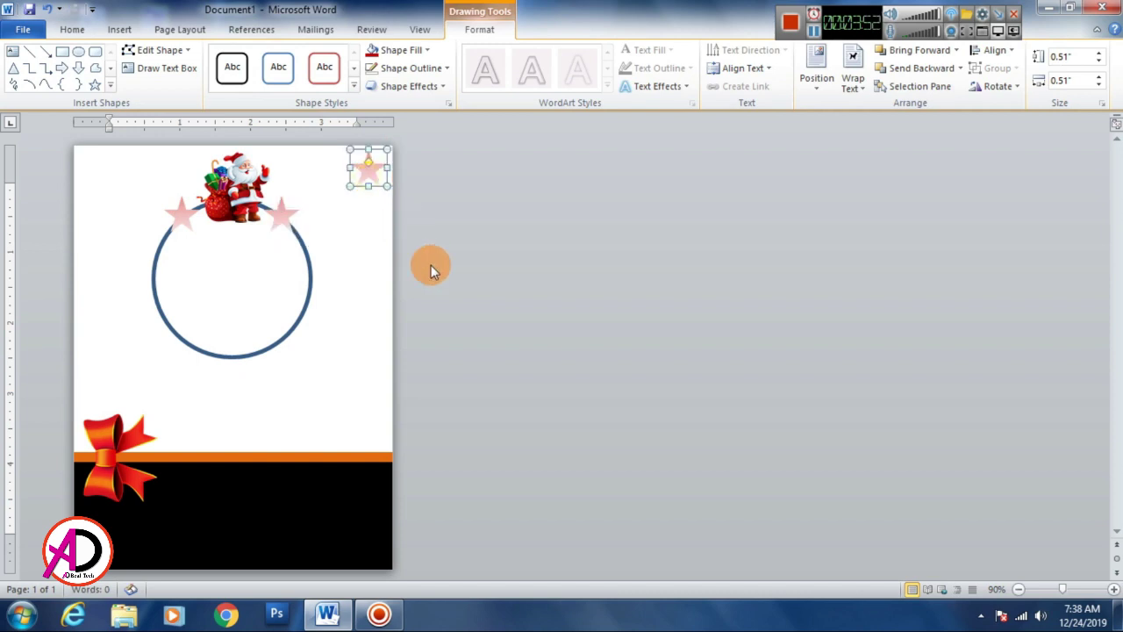
# Duplicate the corner star, make the copy slightly smaller and place it just left of the corner star.
pyautogui.click(369, 171)
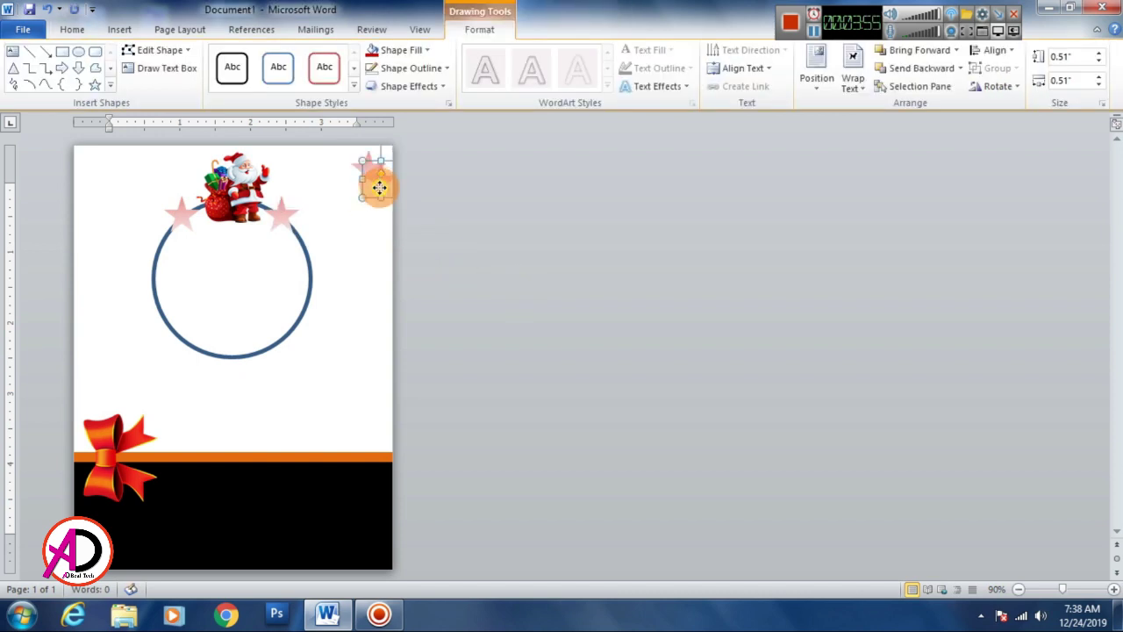
pyautogui.moveTo(379, 187); pyautogui.dragTo(334, 178)
pyautogui.click(389, 216)
pyautogui.click(356, 196)
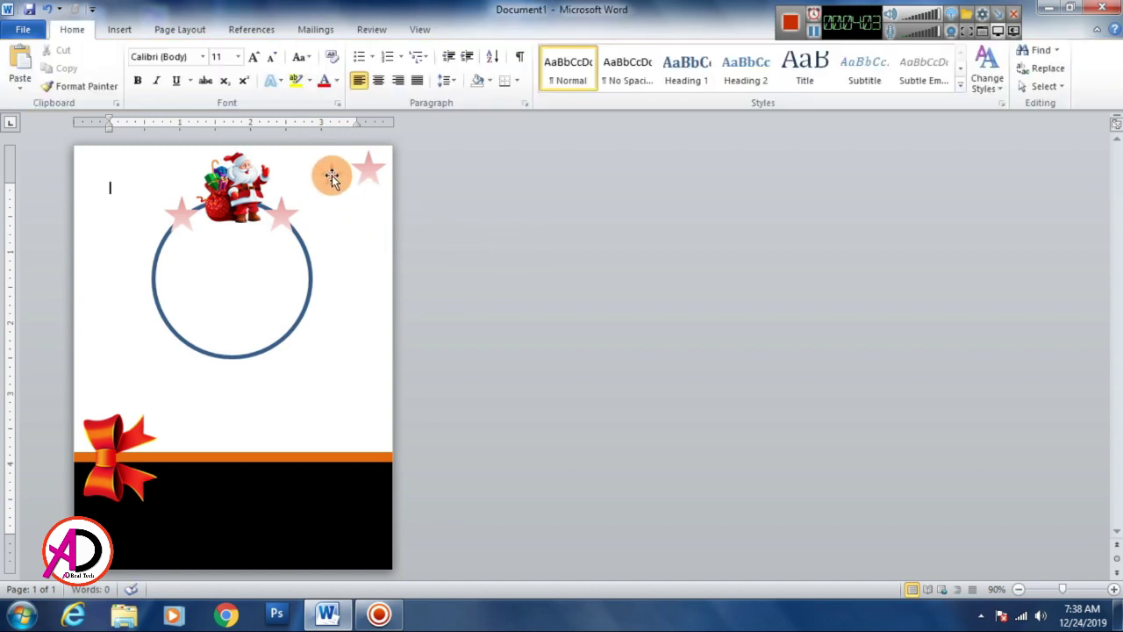
# Set the first gradient stop of the smaller star near the page's upper-right corner to 31% transparency.
pyautogui.rightClick(332, 176)
pyautogui.click(411, 458)
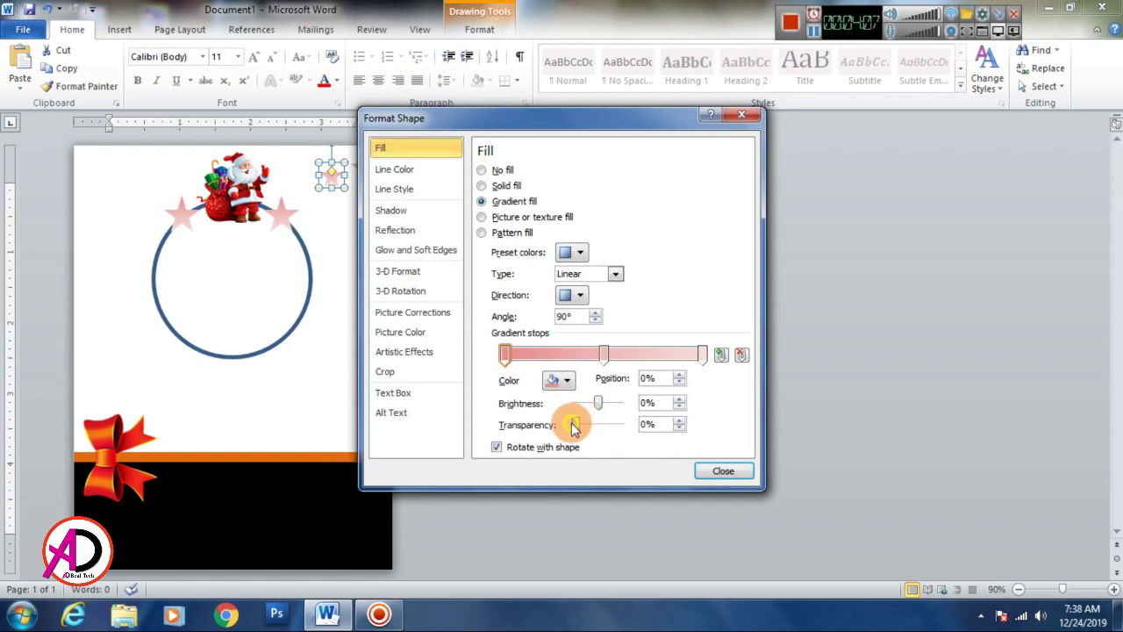
pyautogui.moveTo(574, 426); pyautogui.dragTo(589, 429)
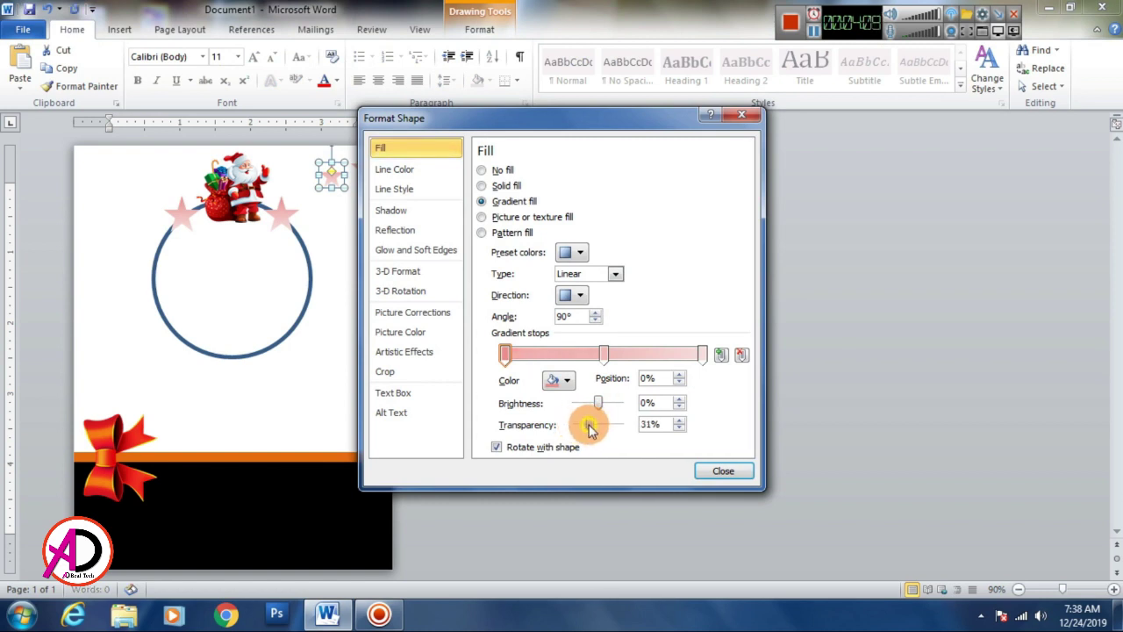
pyautogui.click(740, 484)
pyautogui.click(374, 309)
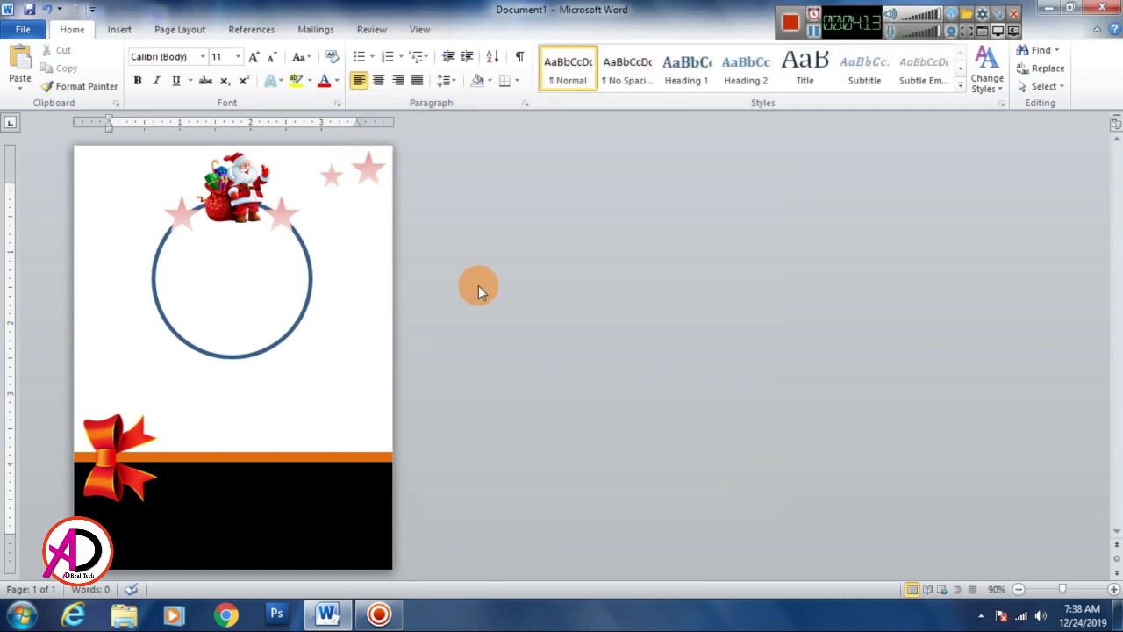
# Fill both stars on the circle beside Santa with solid dark red.
pyautogui.click(181, 215)
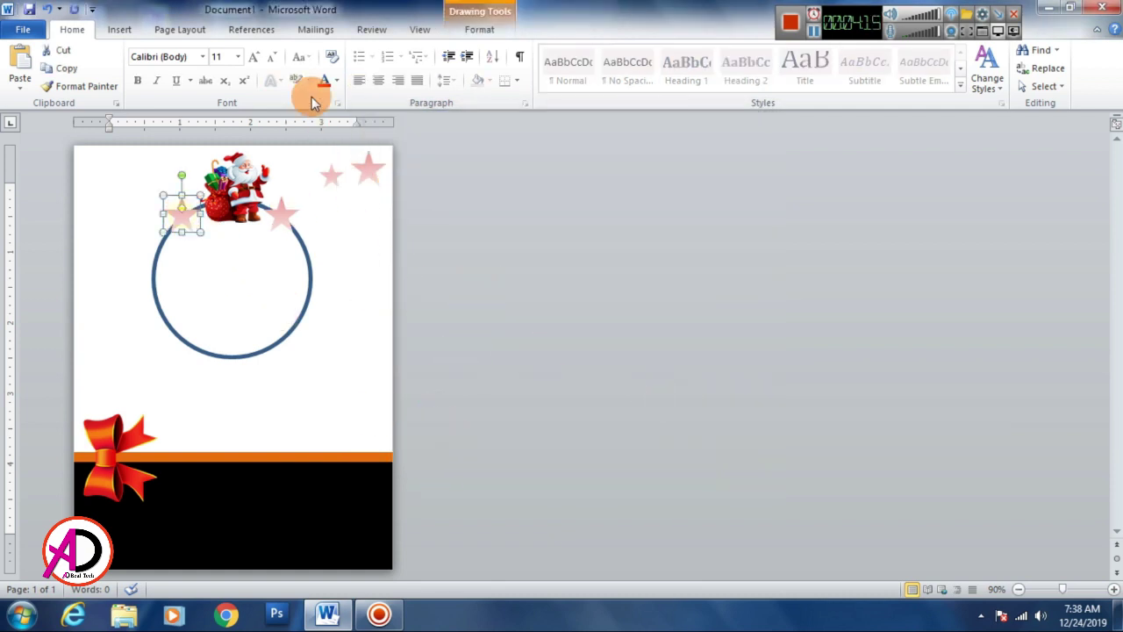
pyautogui.click(474, 32)
pyautogui.click(372, 50)
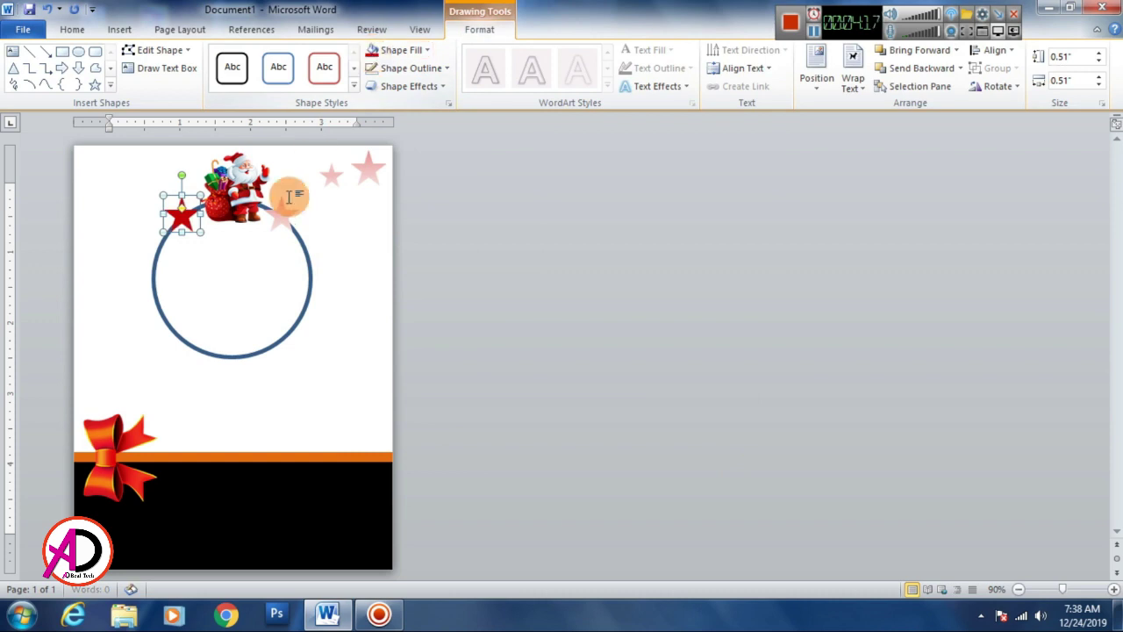
pyautogui.click(280, 210)
pyautogui.click(372, 52)
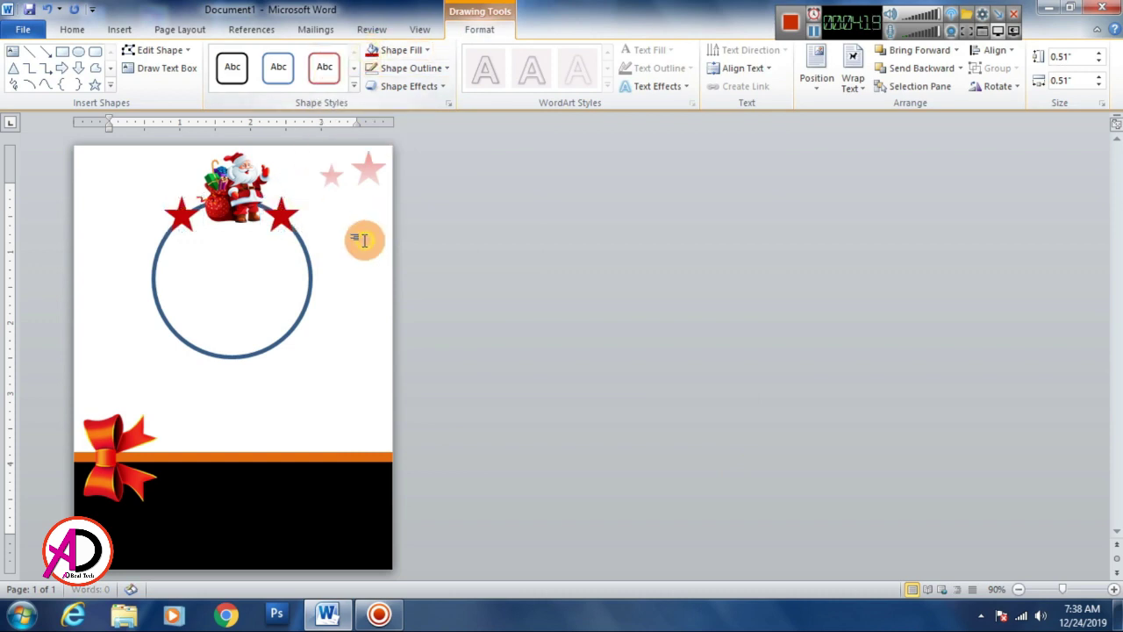
pyautogui.click(364, 238)
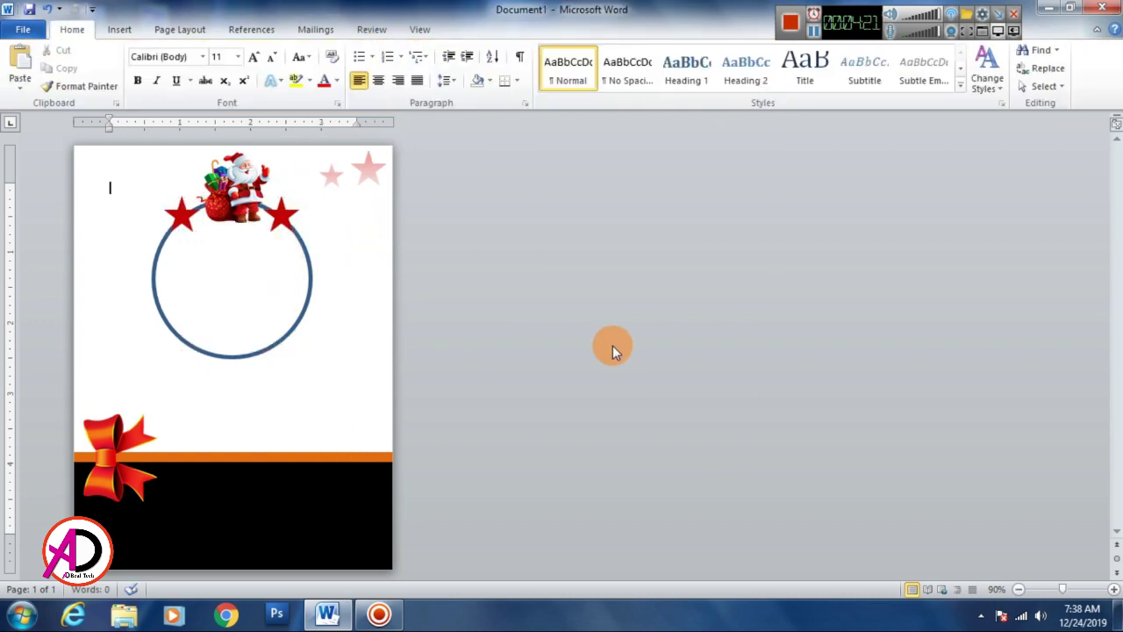
# Draw a 4-point star about 0.5" wide and high just below the circle.
pyautogui.click(130, 31)
pyautogui.click(241, 70)
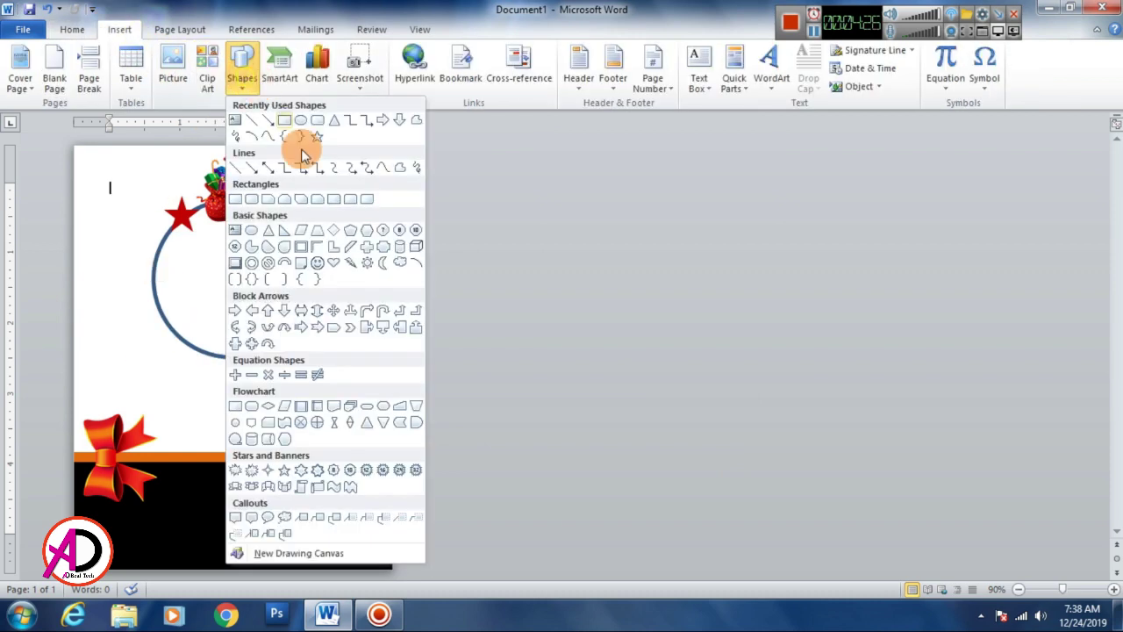
pyautogui.click(265, 470)
pyautogui.moveTo(181, 384); pyautogui.dragTo(220, 423)
# Fill the 4-point star with dark red and remove its outline.
pyautogui.click(395, 50)
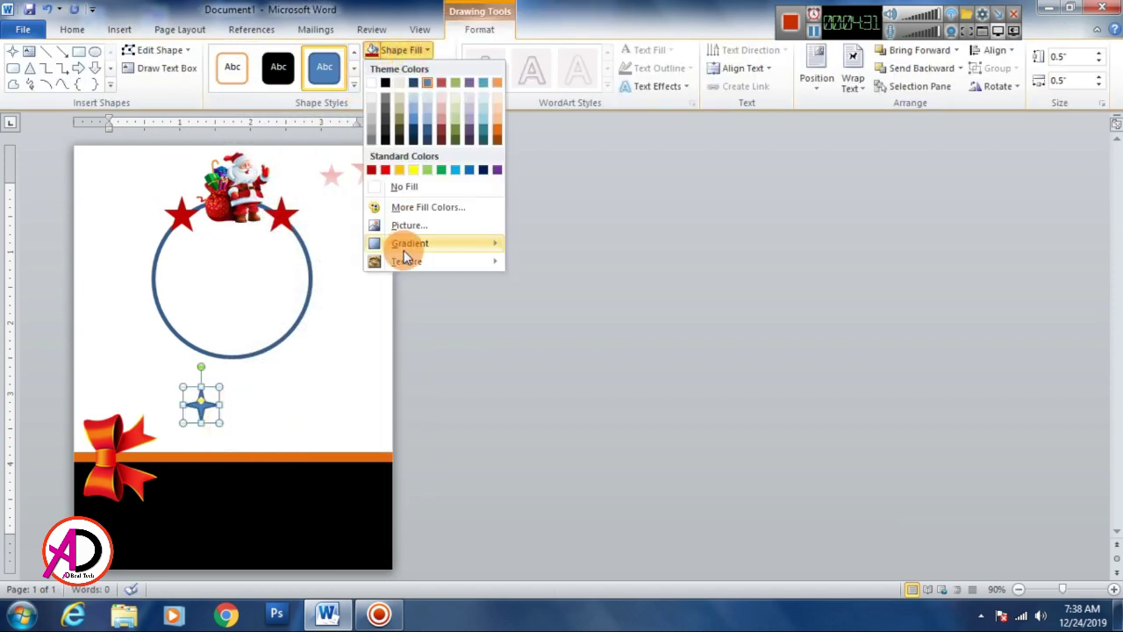
pyautogui.moveTo(406, 252)
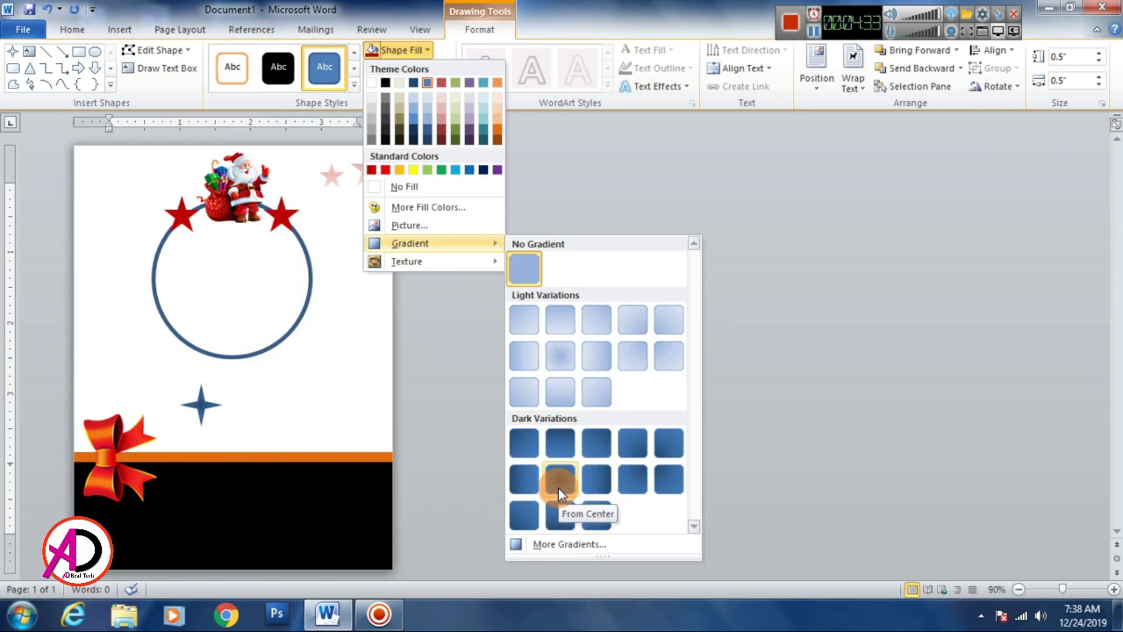
pyautogui.click(374, 171)
pyautogui.click(411, 68)
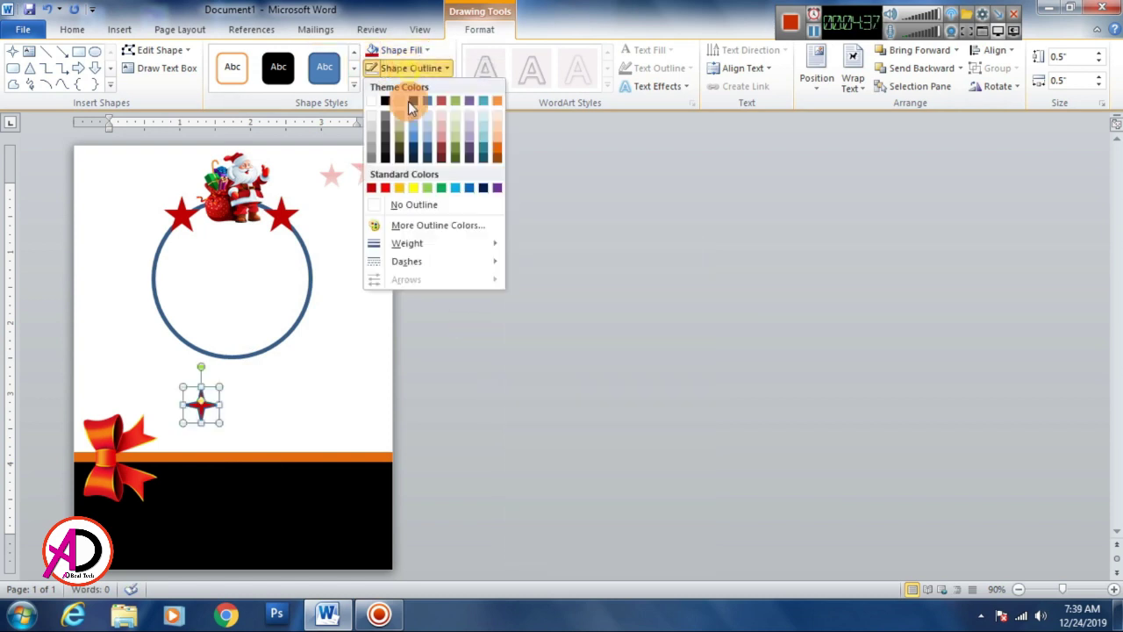
pyautogui.click(404, 205)
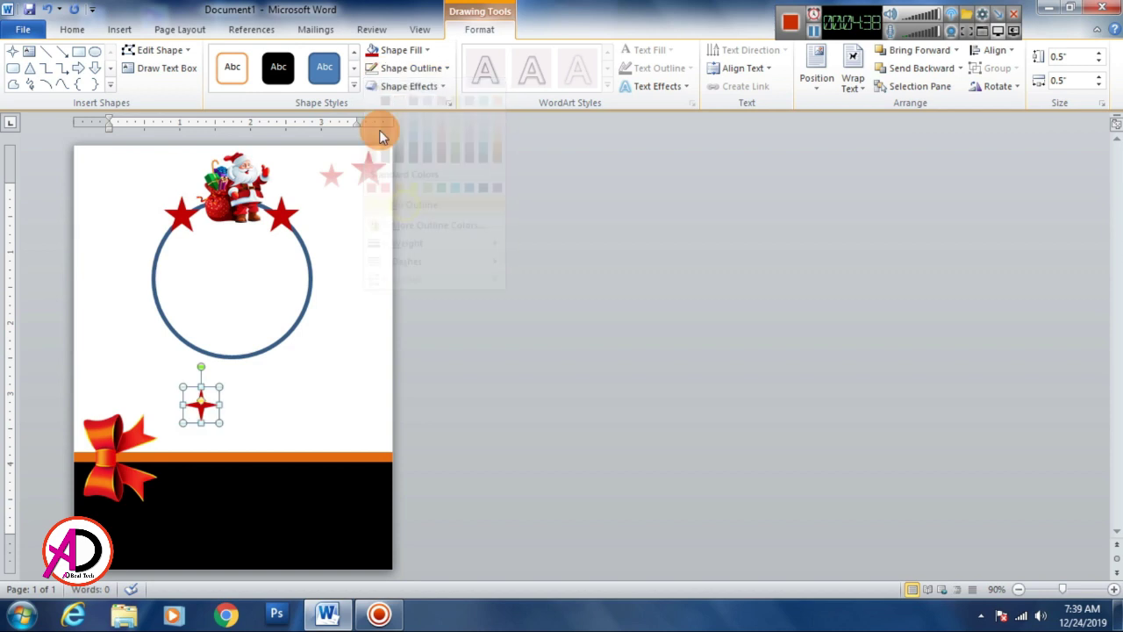
# Try a yellow fill on the 4-point star.
pyautogui.click(399, 50)
pyautogui.moveTo(410, 243)
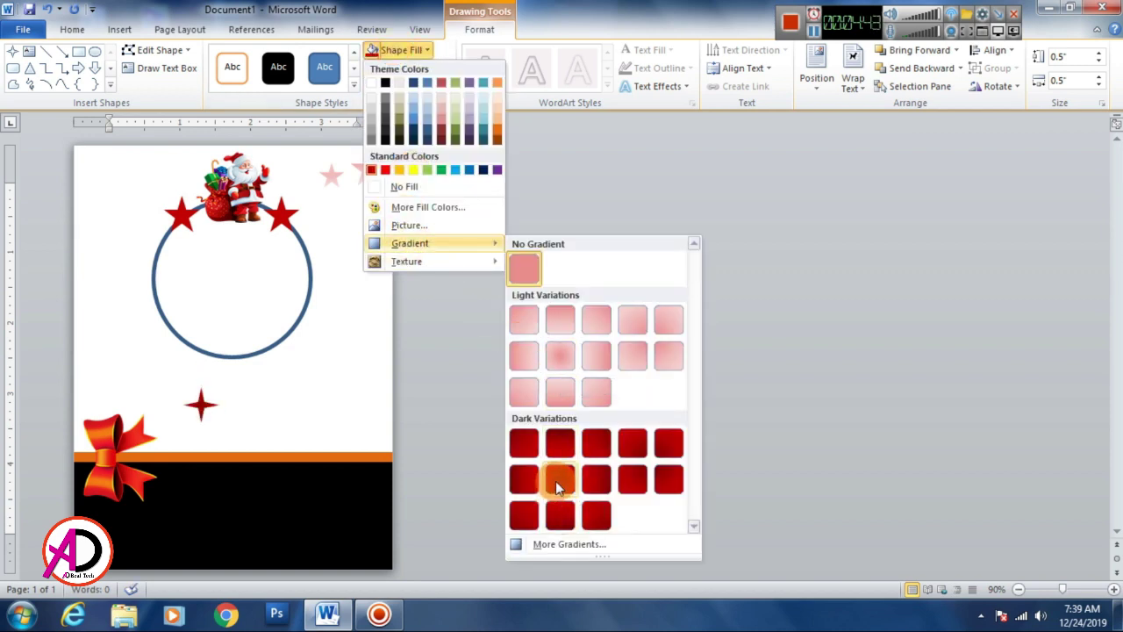
pyautogui.click(401, 50)
pyautogui.click(404, 52)
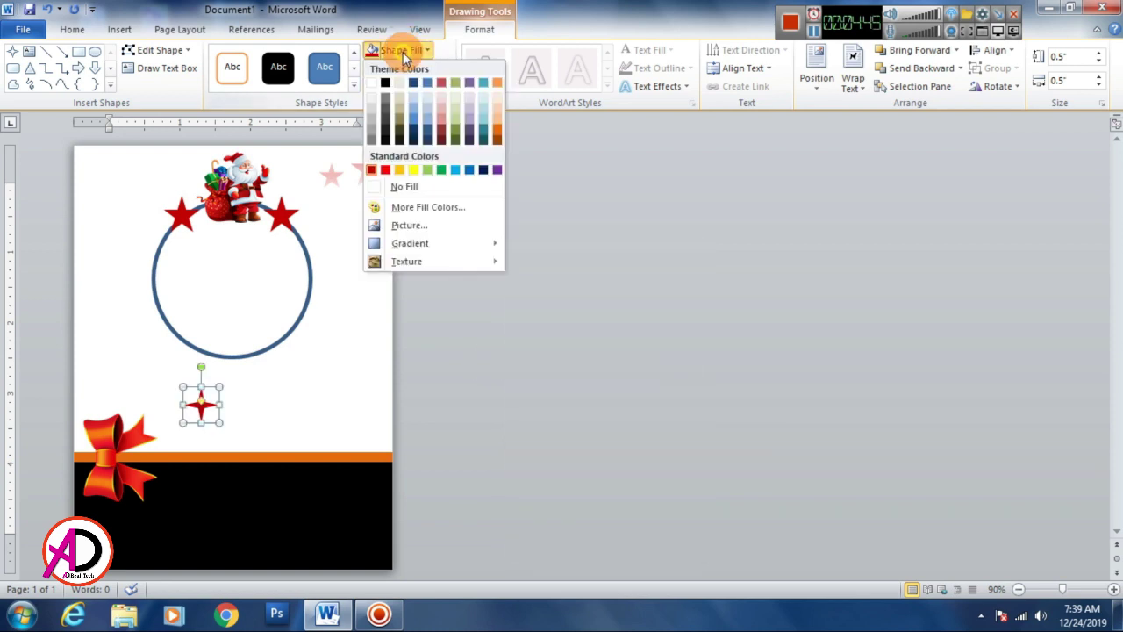
pyautogui.click(413, 169)
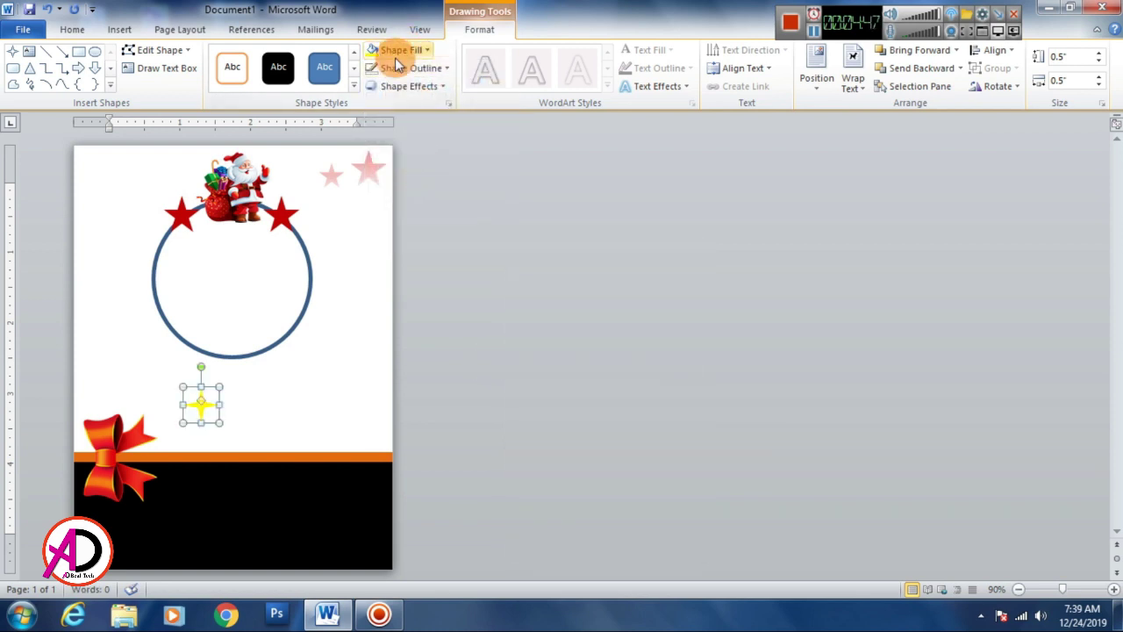
# Fill the 4-point star with red and apply the dark From Center gradient variation.
pyautogui.click(399, 53)
pyautogui.click(394, 169)
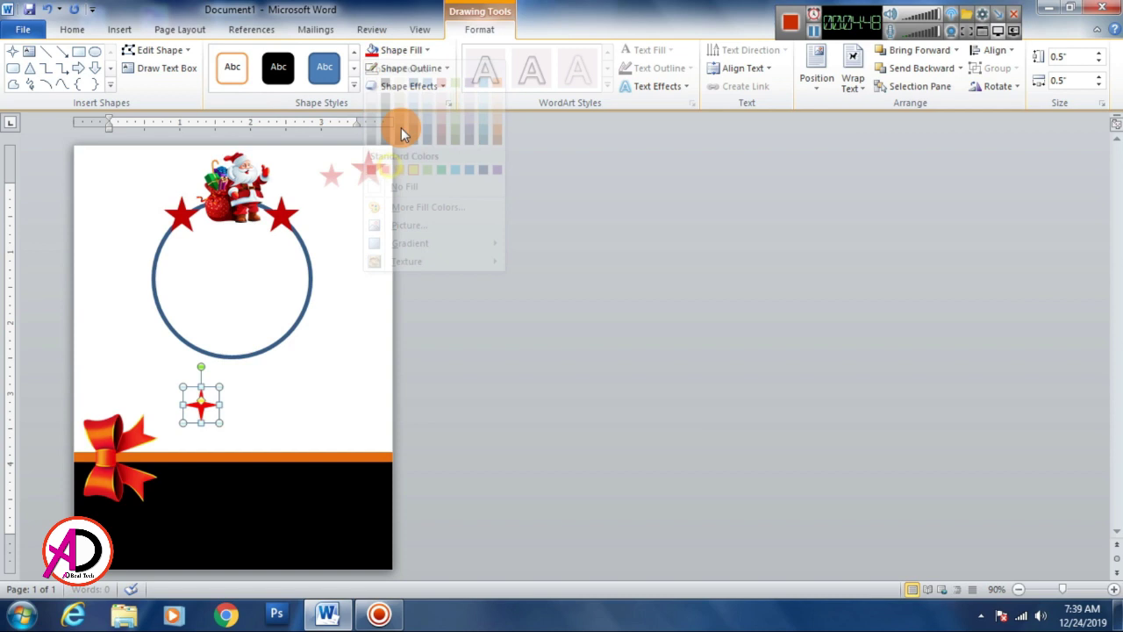
pyautogui.click(416, 53)
pyautogui.moveTo(424, 243)
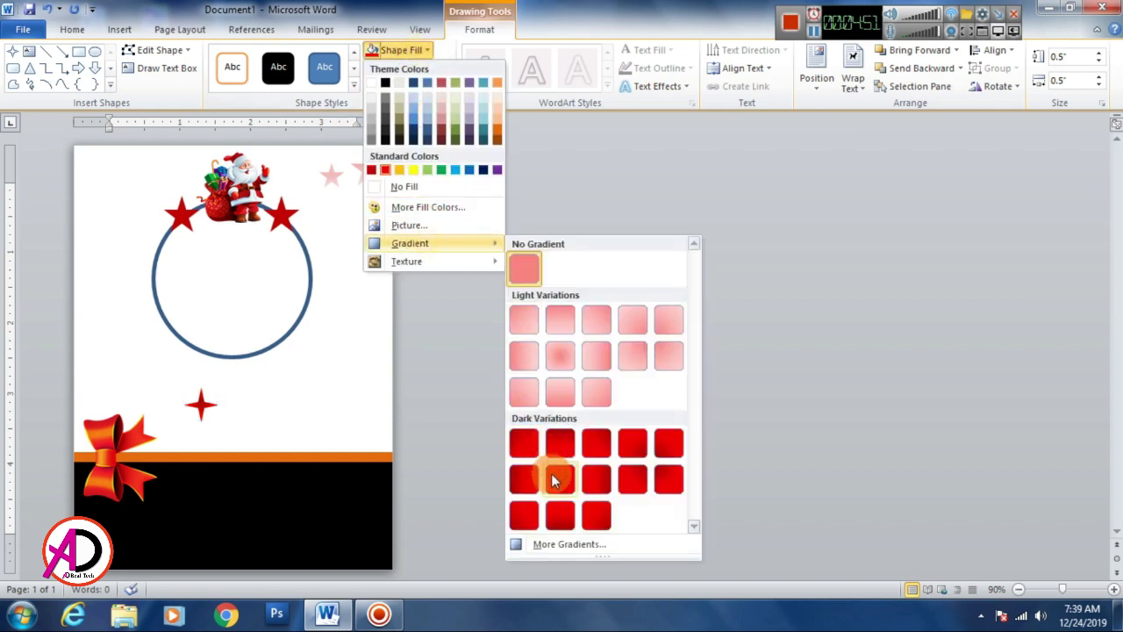
pyautogui.click(553, 479)
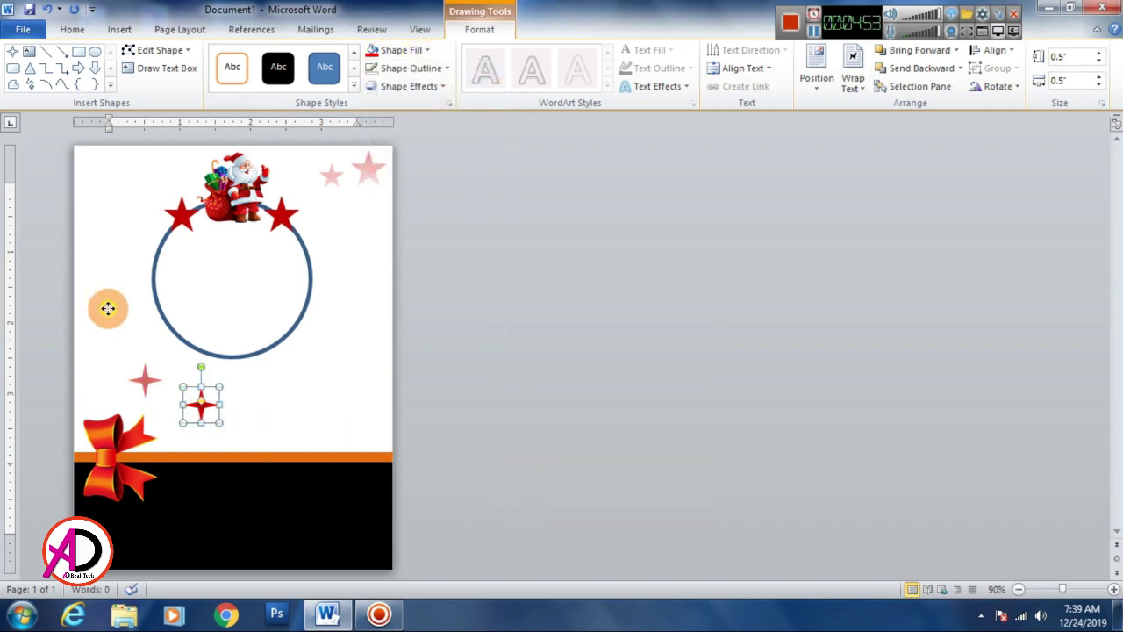
# Move the 4-point star onto the circle's left edge.
pyautogui.moveTo(201, 403); pyautogui.dragTo(188, 348)
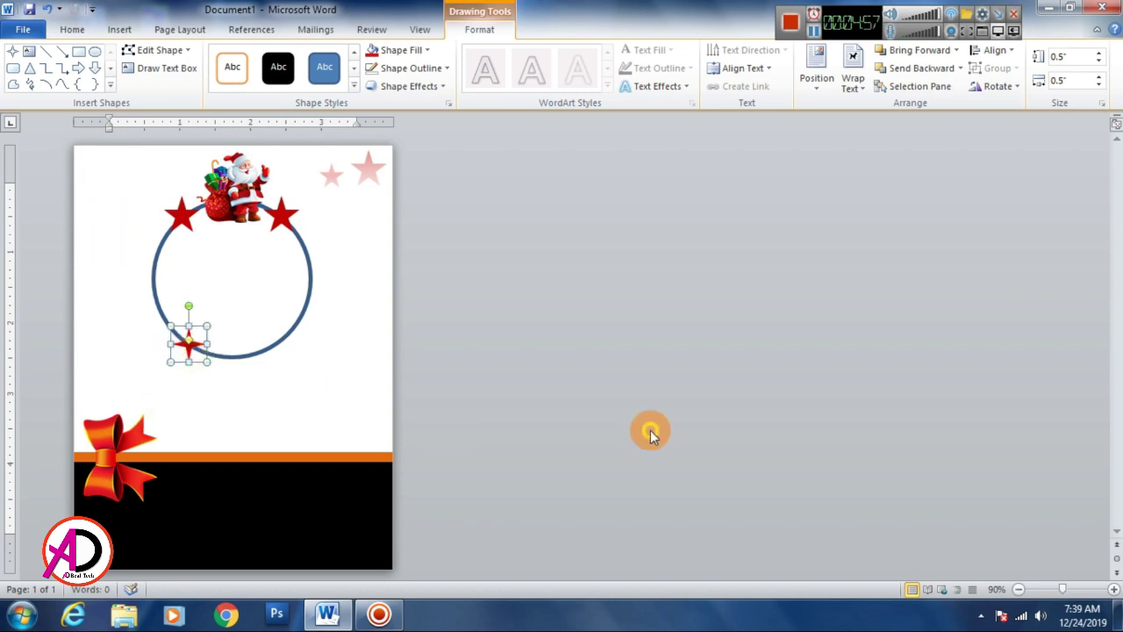
pyautogui.click(650, 431)
pyautogui.click(190, 347)
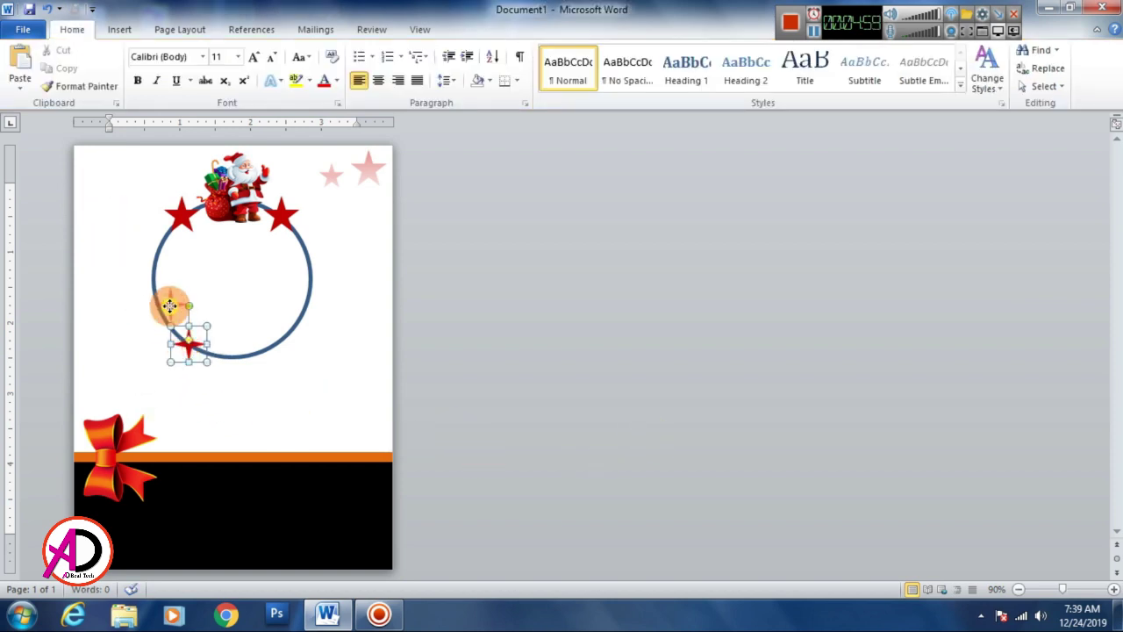
pyautogui.moveTo(189, 302); pyautogui.dragTo(155, 288)
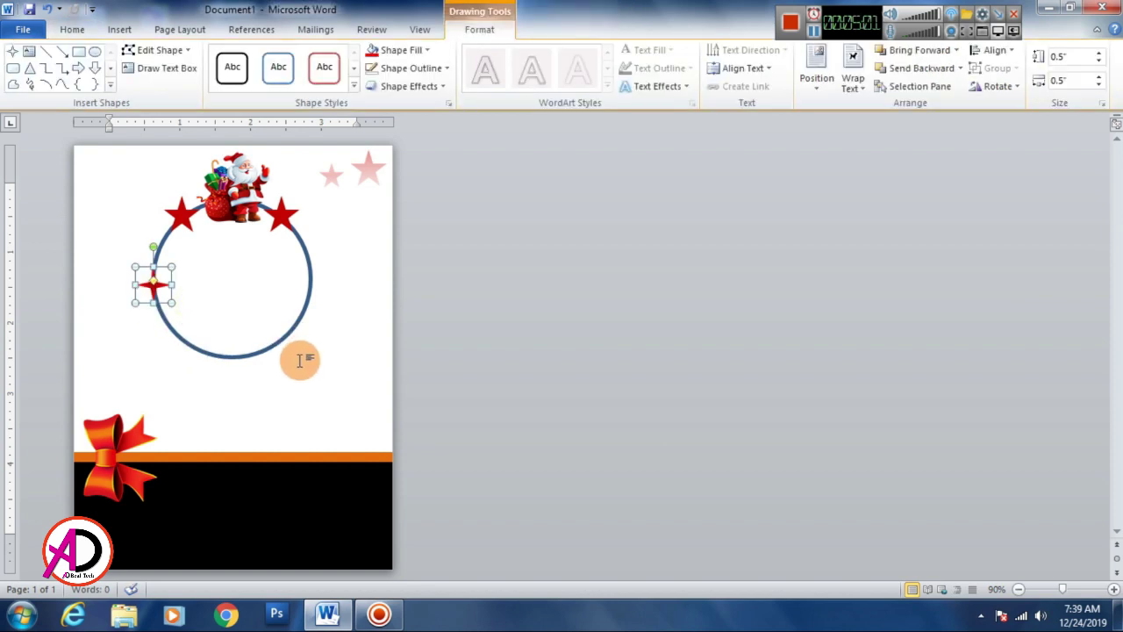
# Duplicate the 4-point star and place the copy on the circle's right edge.
pyautogui.hotkey('ctrl', 'd')
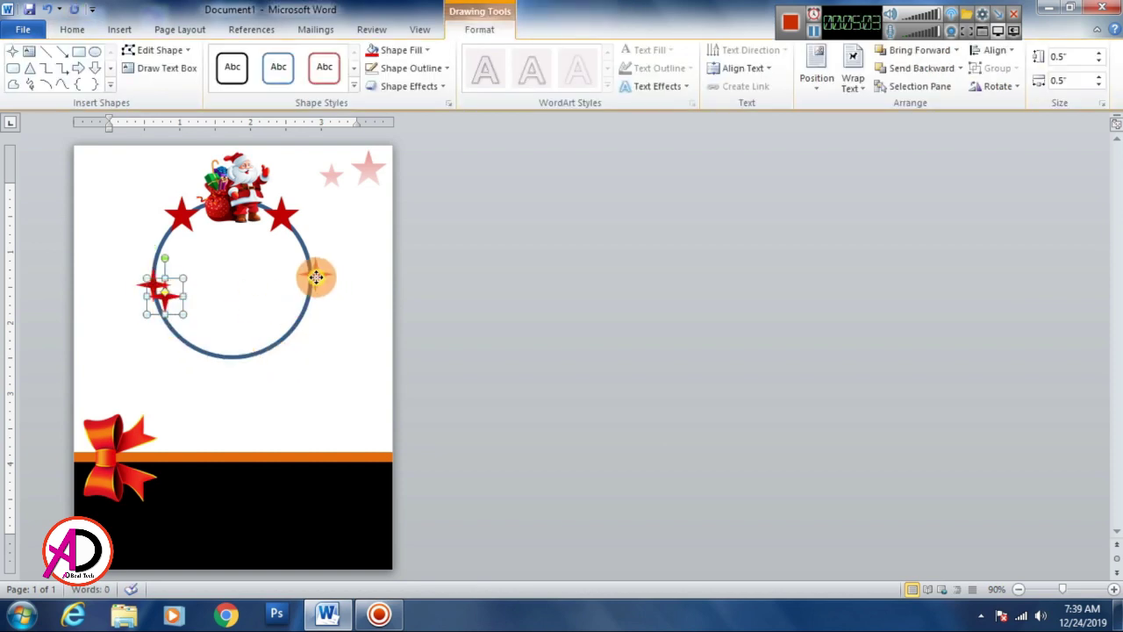
pyautogui.moveTo(312, 279); pyautogui.dragTo(312, 279)
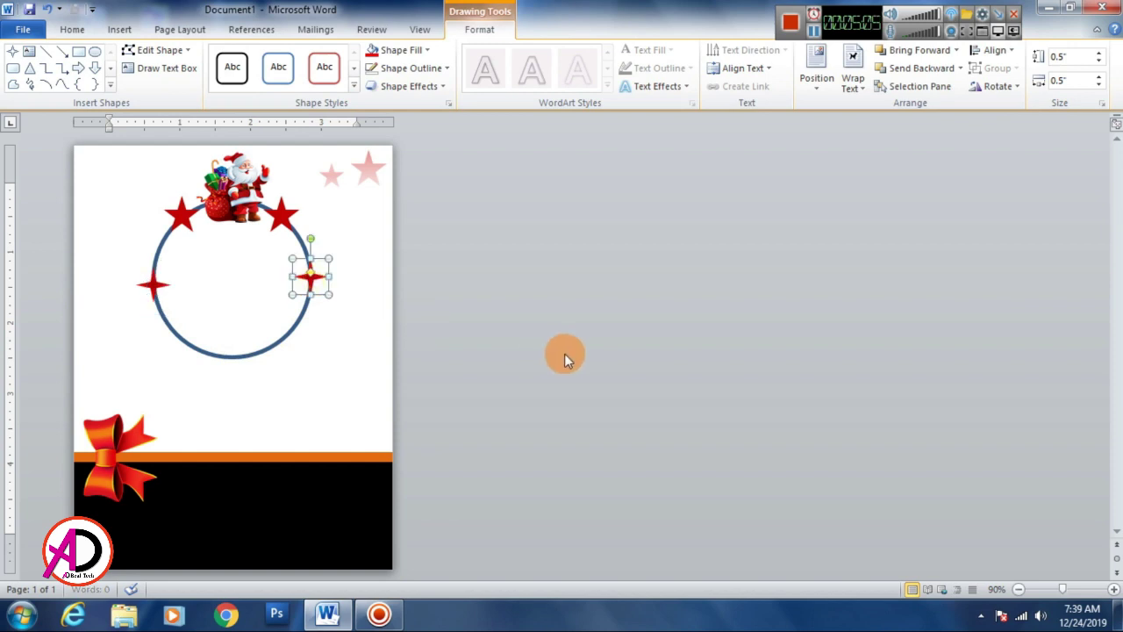
pyautogui.click(566, 358)
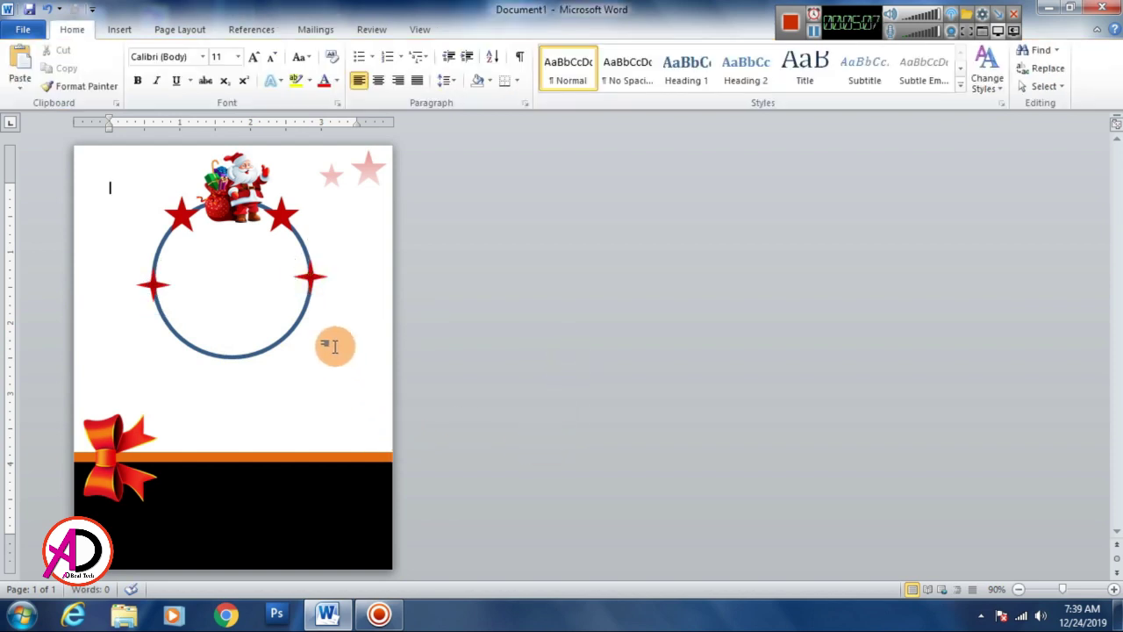
# Shift both 4-point stars down along the circle to its lower-right and lower-left edges.
pyautogui.click(311, 278)
pyautogui.moveTo(299, 326); pyautogui.dragTo(299, 326)
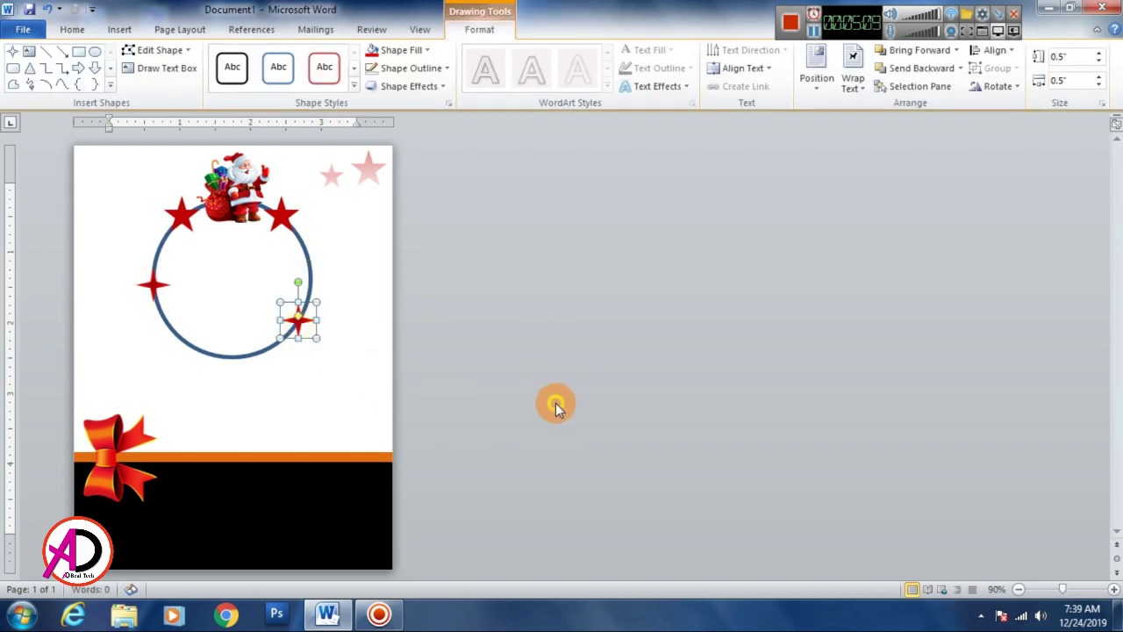
pyautogui.click(556, 403)
pyautogui.click(157, 287)
pyautogui.moveTo(157, 286); pyautogui.dragTo(172, 327)
pyautogui.click(580, 401)
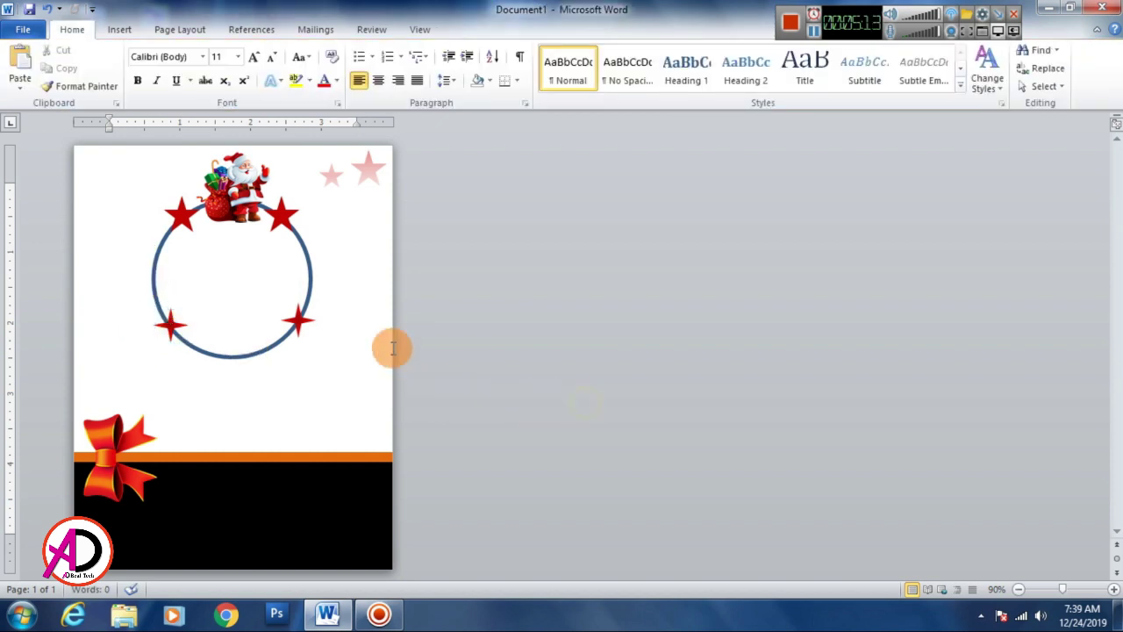
# Insert a WordArt text box and position it across the middle of the circle.
pyautogui.click(120, 29)
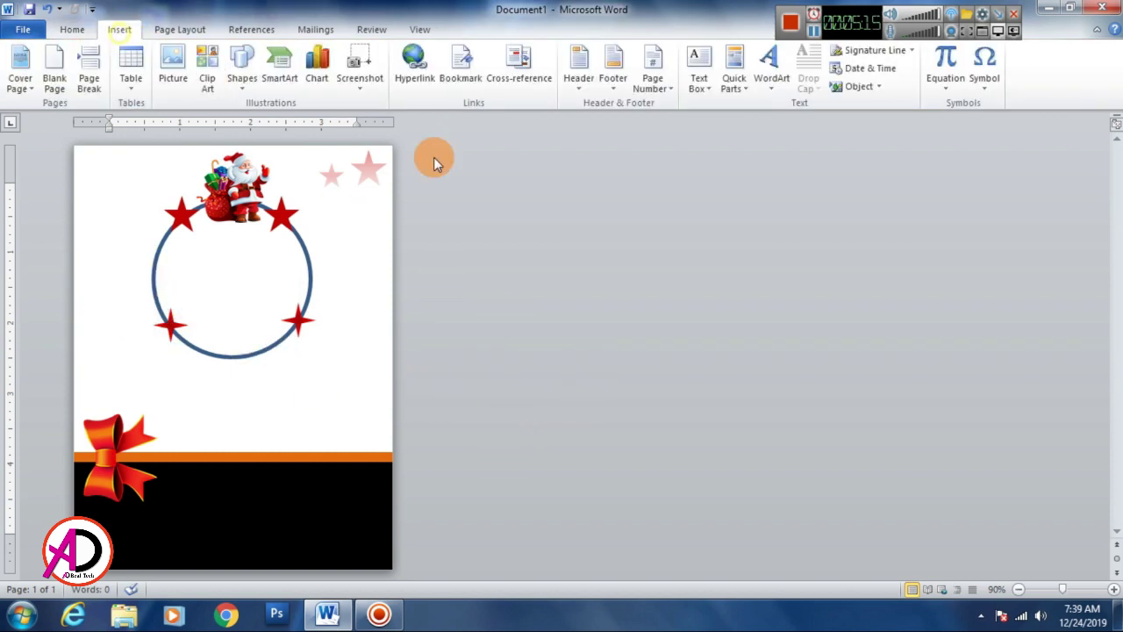
pyautogui.click(771, 91)
pyautogui.click(757, 186)
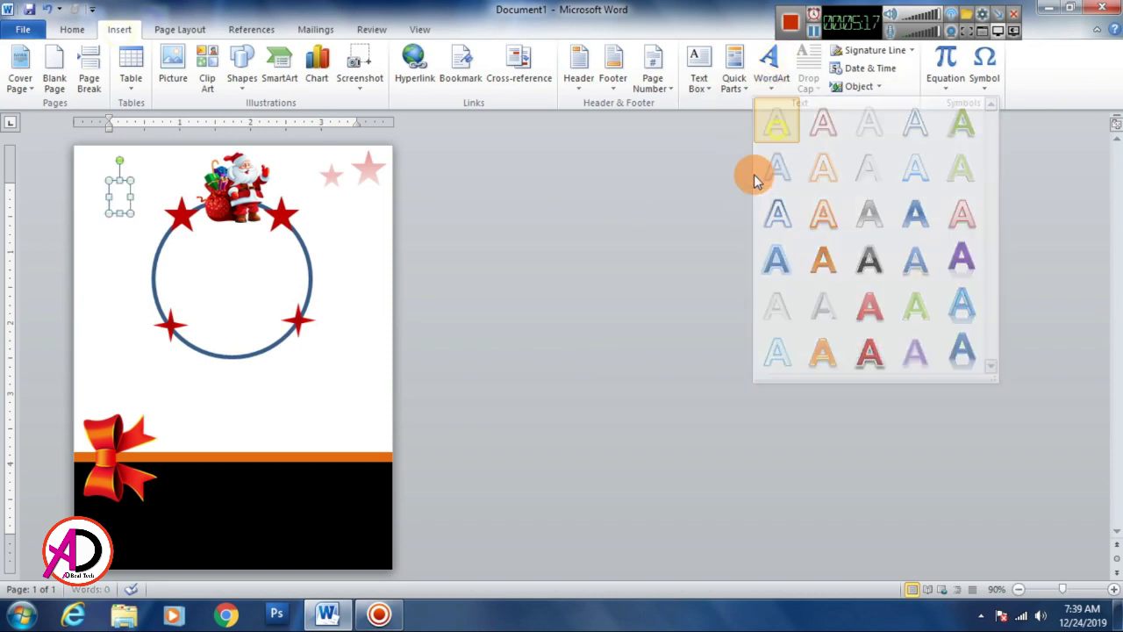
pyautogui.moveTo(309, 254); pyautogui.dragTo(318, 313)
pyautogui.click(330, 275)
# Replace the WordArt placeholder with "Marry" and "Christmas" on two lines, and select all of its text.
pyautogui.moveTo(343, 275); pyautogui.dragTo(169, 272)
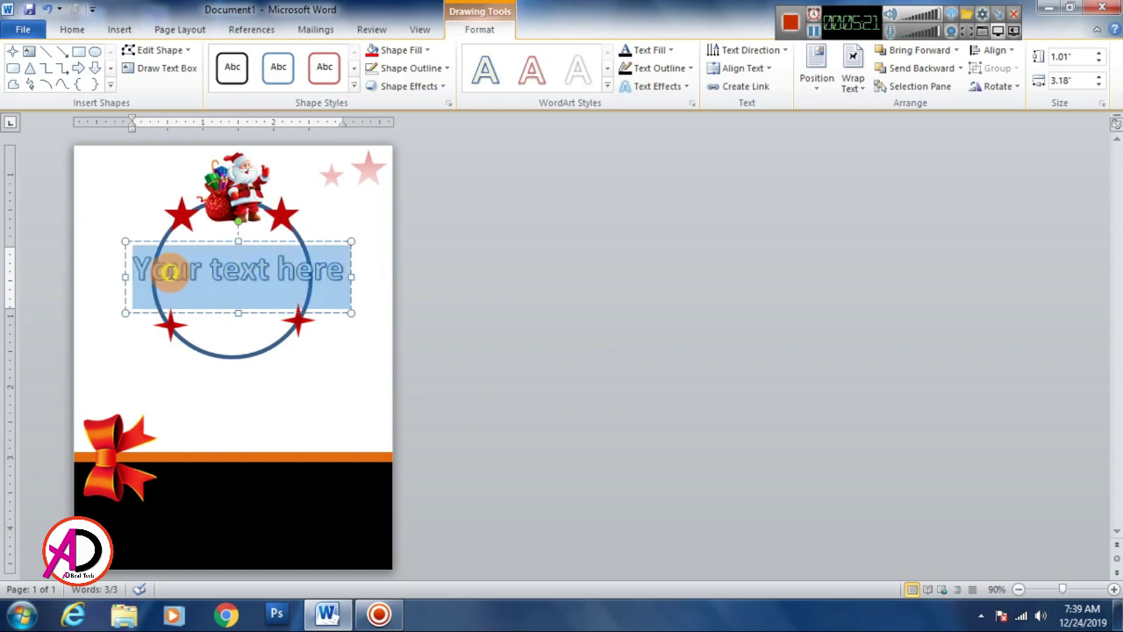
pyautogui.write('Ma')
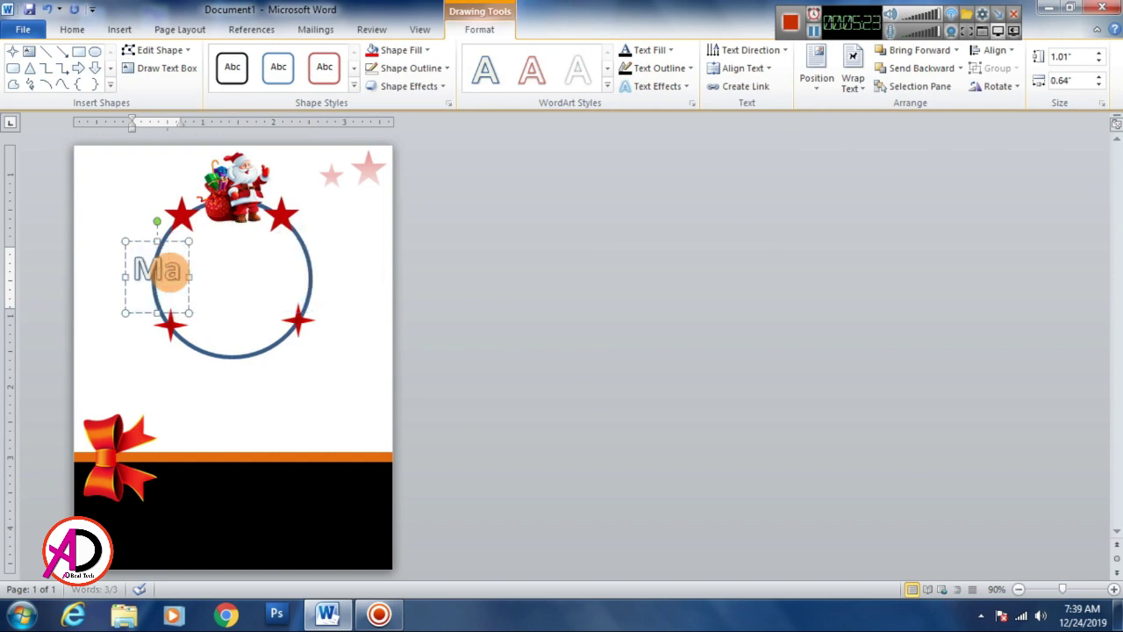
pyautogui.write('rry')
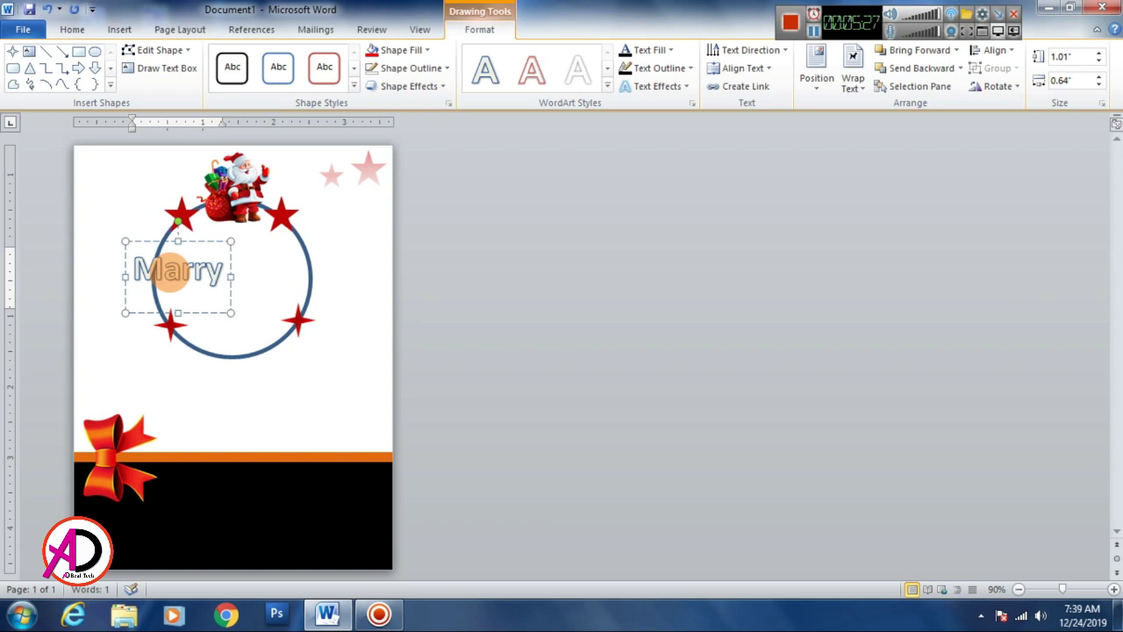
pyautogui.press('Return')
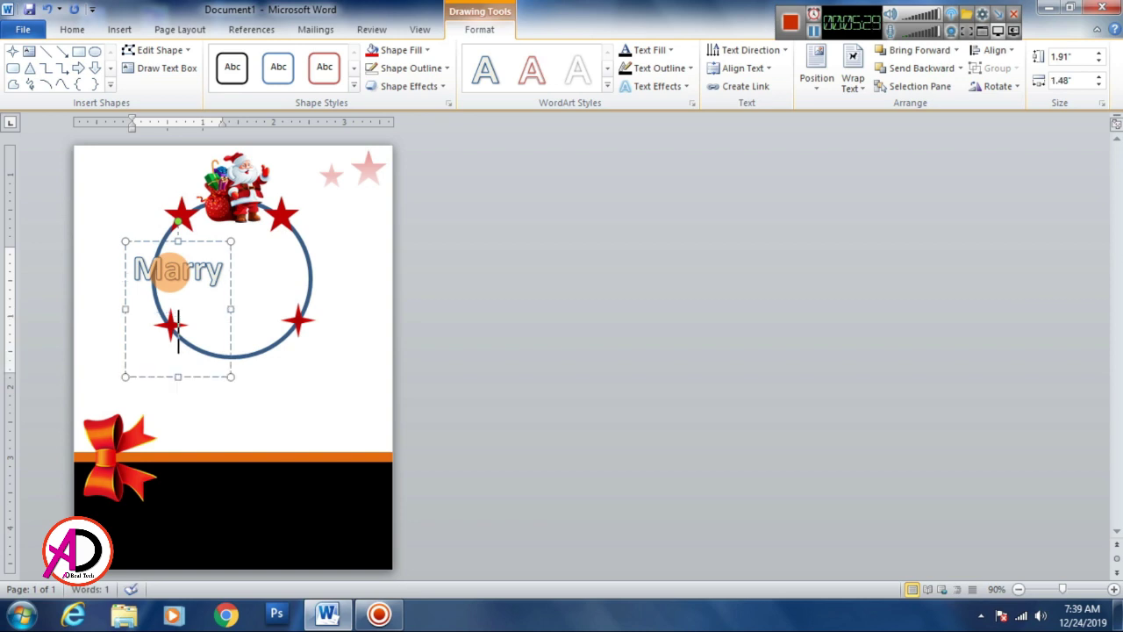
pyautogui.write('Chr')
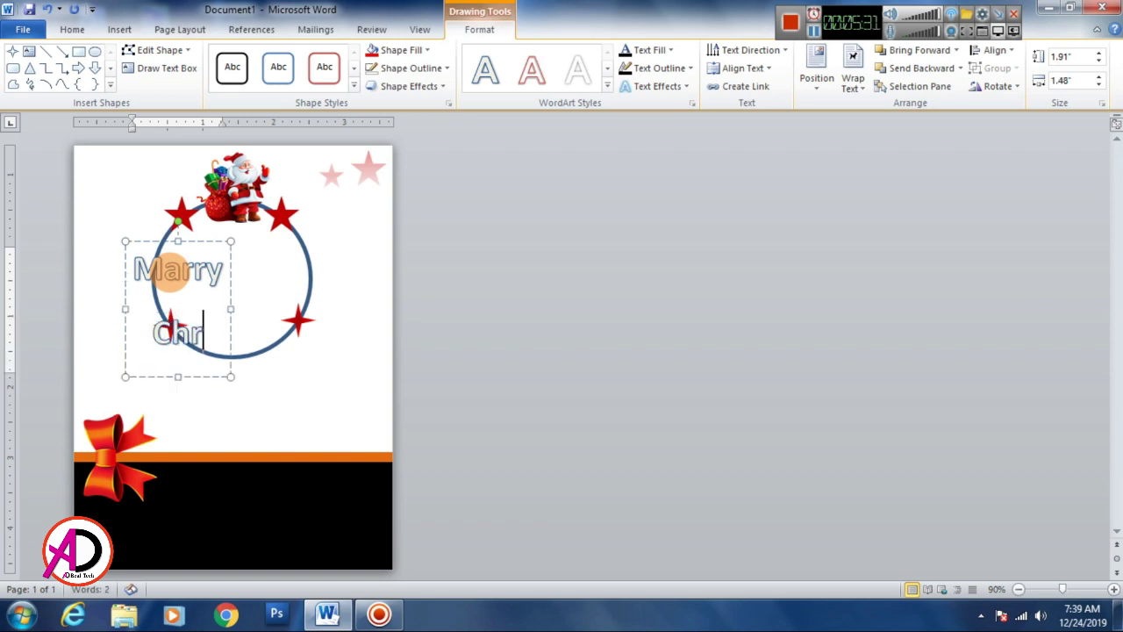
pyautogui.write('istmas')
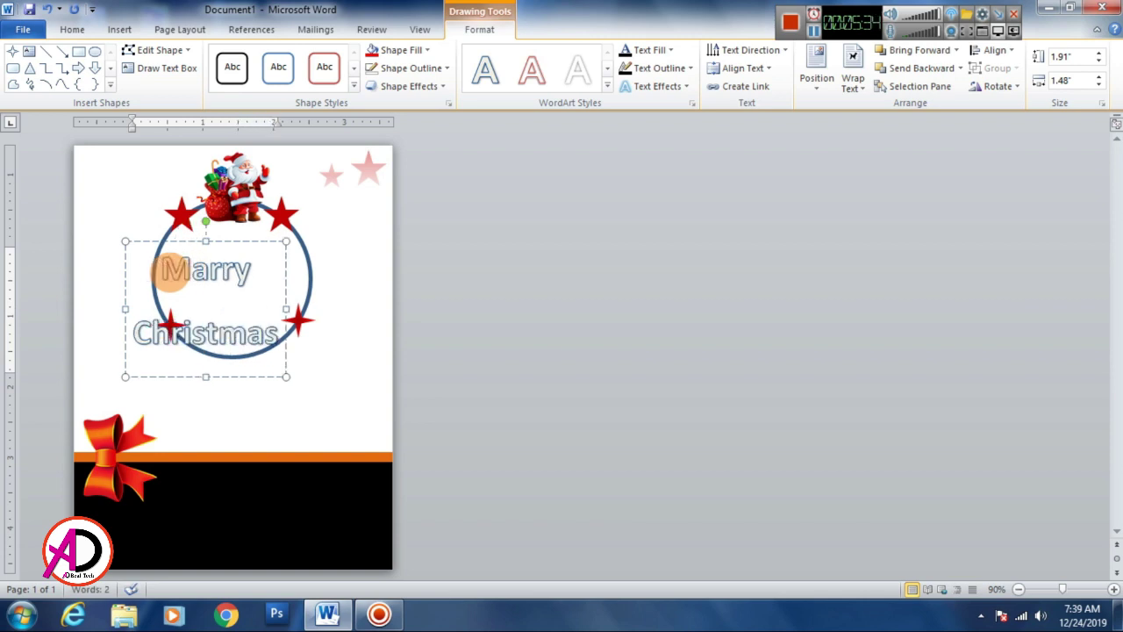
pyautogui.hotkey('ctrl', 'a')
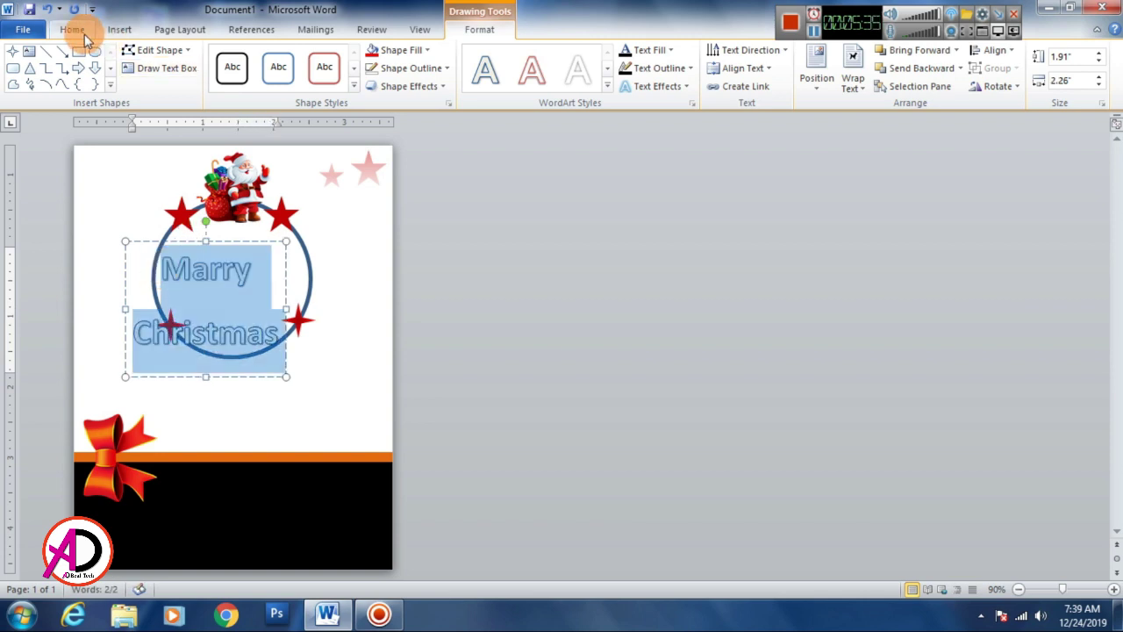
# Tighten the line spacing of the selected "Marry Christmas" WordArt text and remove the space after its paragraphs.
pyautogui.click(71, 29)
pyautogui.click(455, 83)
pyautogui.click(465, 101)
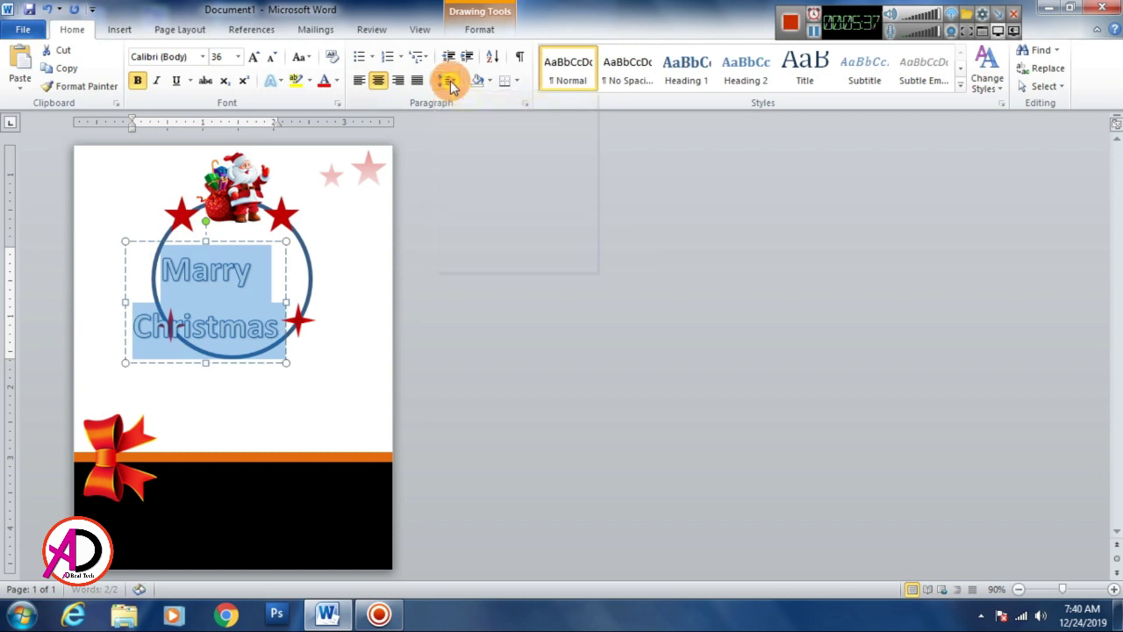
pyautogui.click(446, 82)
pyautogui.click(496, 261)
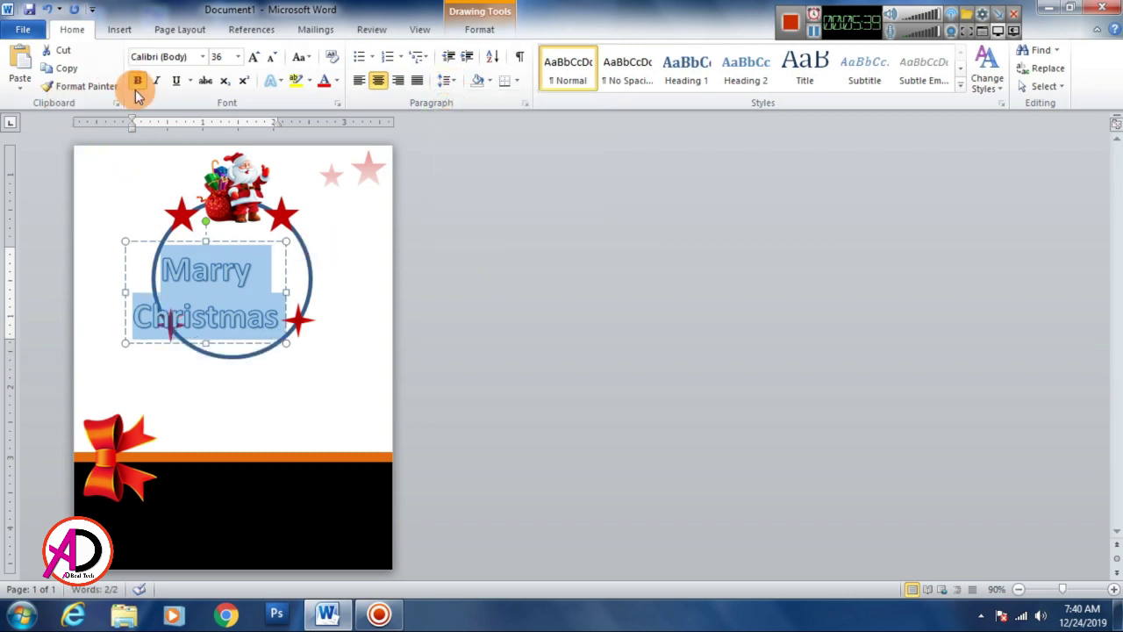
# Change the font of the "Marry Christmas" WordArt text to MamaRound.
pyautogui.click(203, 57)
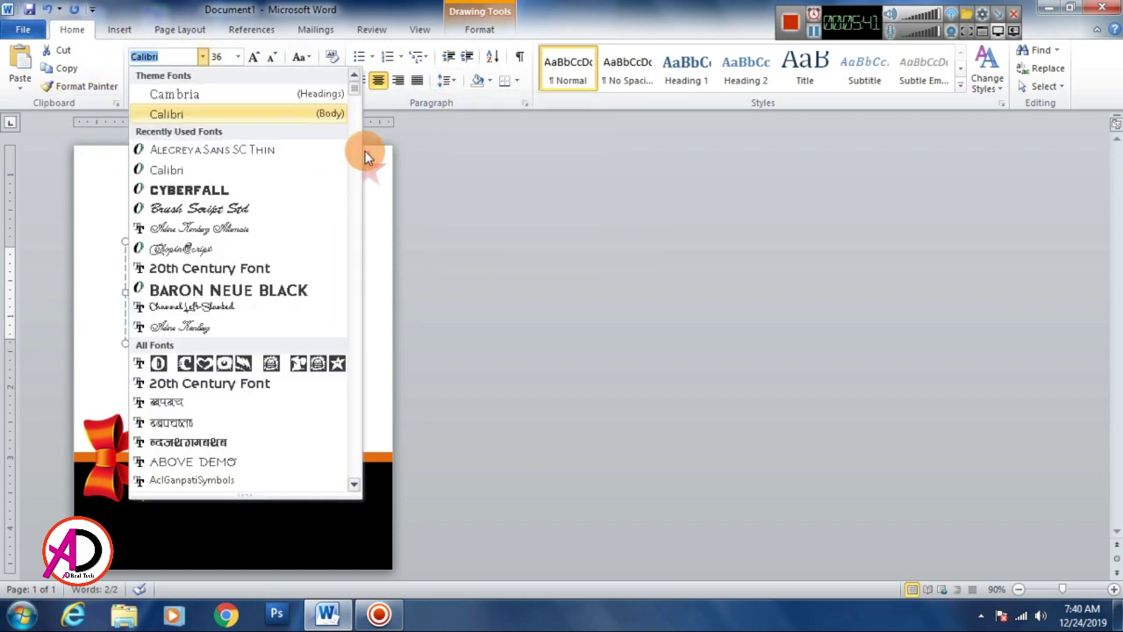
pyautogui.moveTo(363, 155); pyautogui.dragTo(358, 325)
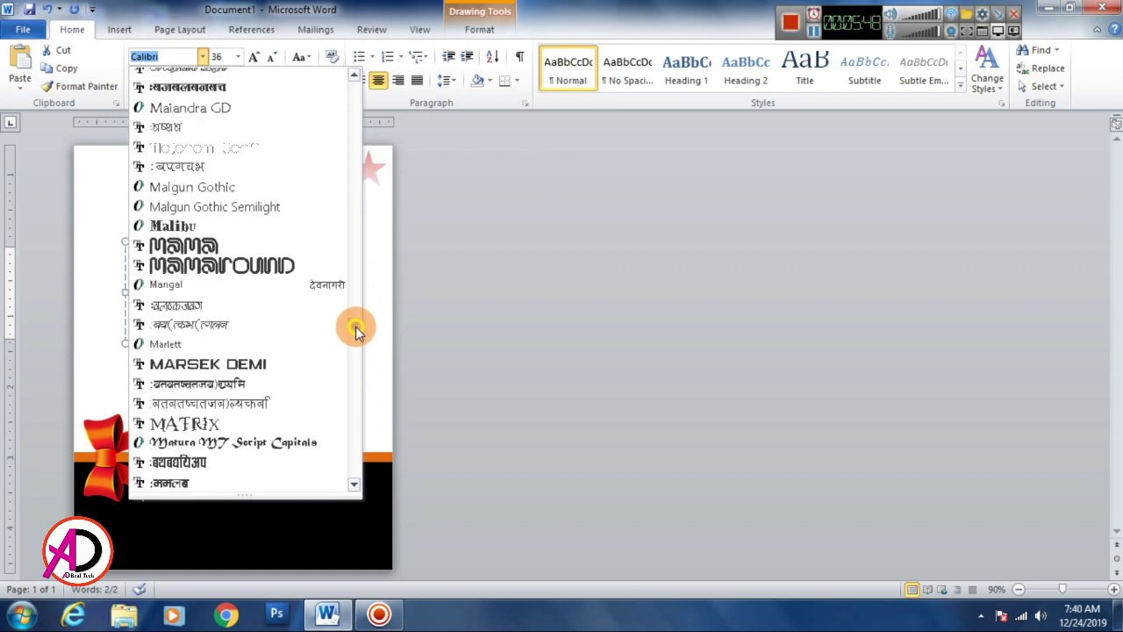
pyautogui.click(259, 265)
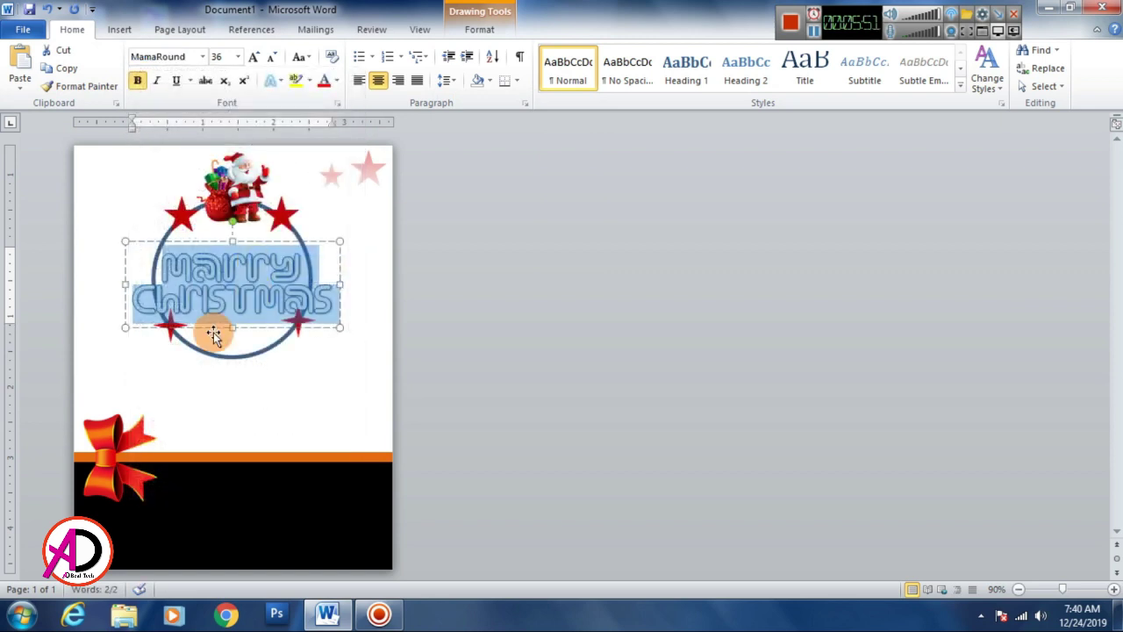
pyautogui.click(365, 268)
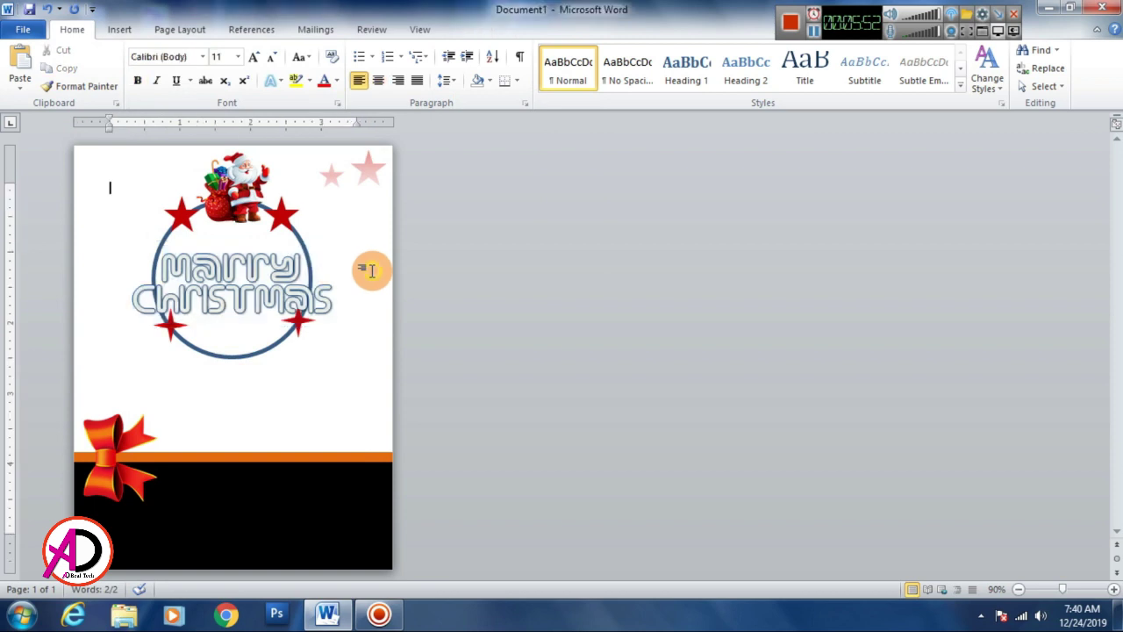
# Colour the whole "Marry Christmas" text red and set its text outline to No Outline.
pyautogui.click(241, 293)
pyautogui.moveTo(336, 301); pyautogui.dragTo(150, 260)
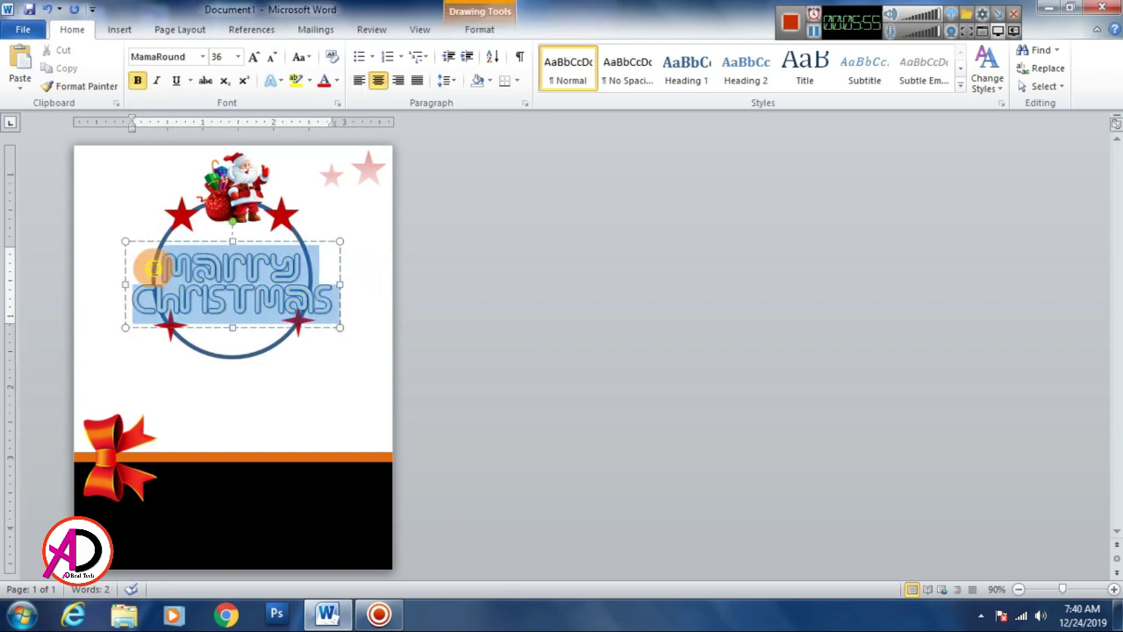
pyautogui.click(325, 80)
pyautogui.click(481, 29)
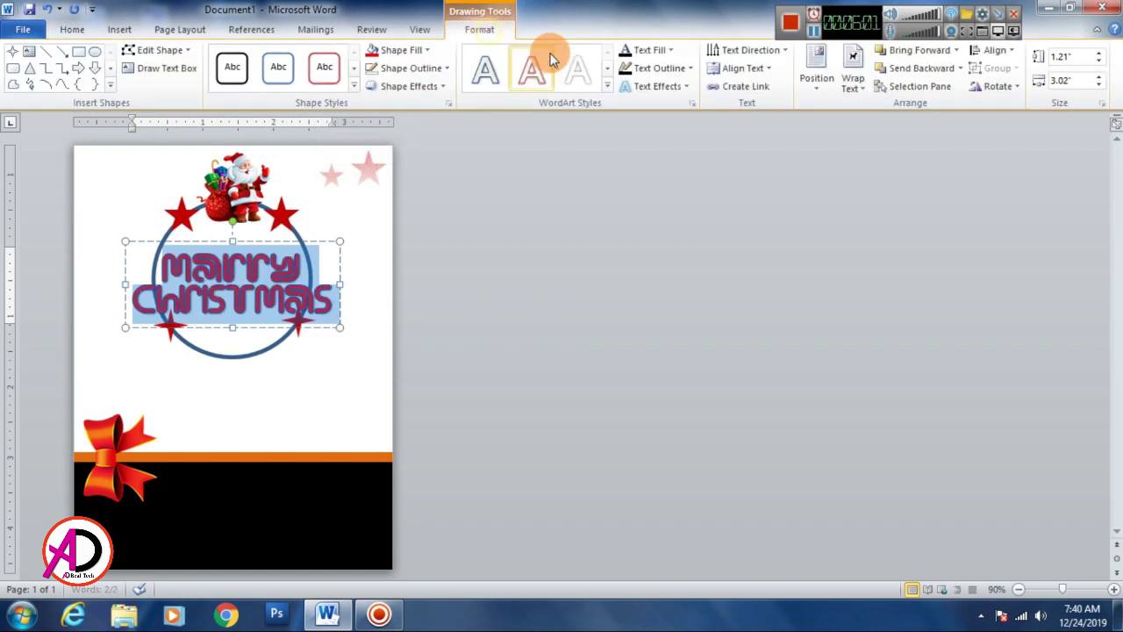
pyautogui.click(656, 69)
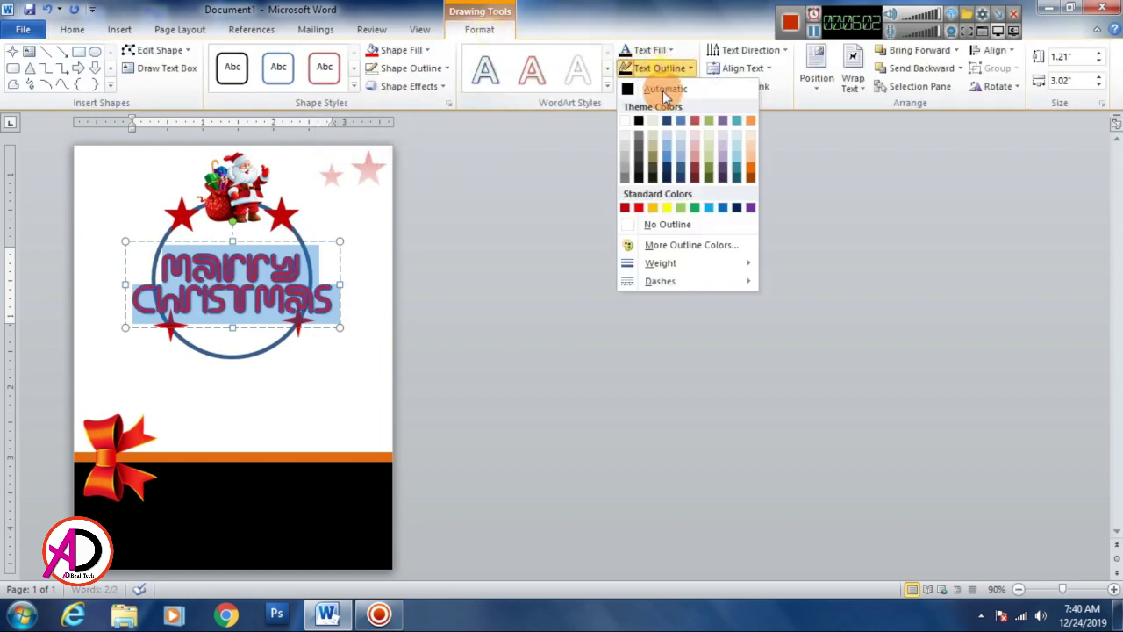
pyautogui.click(672, 225)
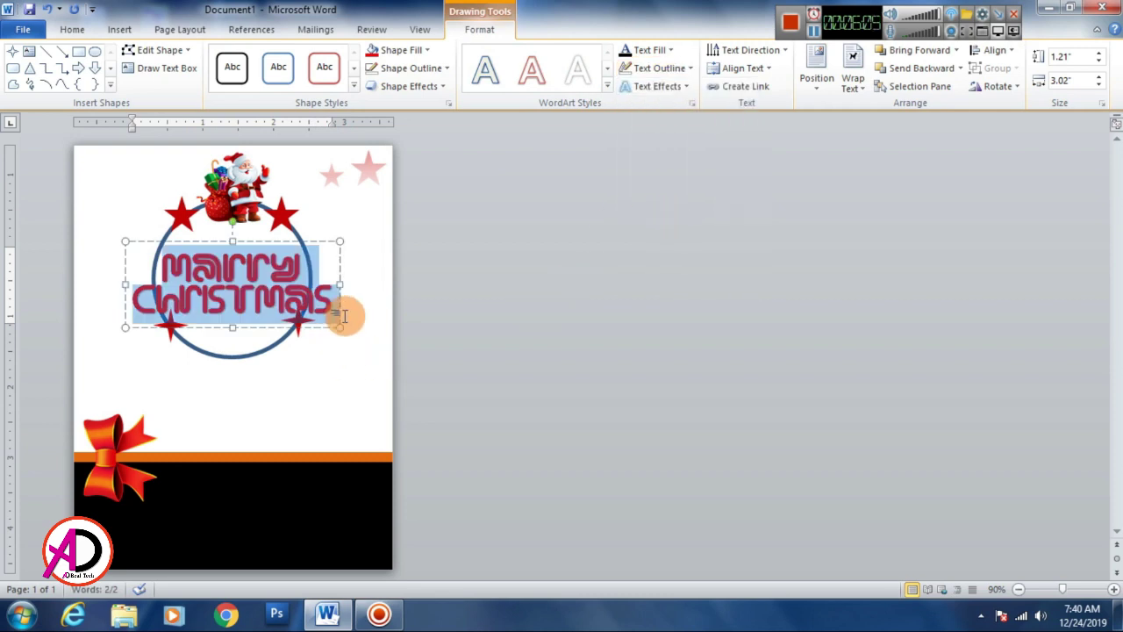
# Shrink the "Marry Christmas" text until its box is about 2.39" wide, and shift the box right over the circle.
pyautogui.hotkey('ctrl', '[')
pyautogui.hotkey('ctrl', '[')
pyautogui.hotkey('ctrl', '[')
pyautogui.hotkey('ctrl', '[')
pyautogui.hotkey('ctrl', '[')
pyautogui.hotkey('ctrl', '[')
pyautogui.hotkey('ctrl', '[')
pyautogui.hotkey('ctrl', '[')
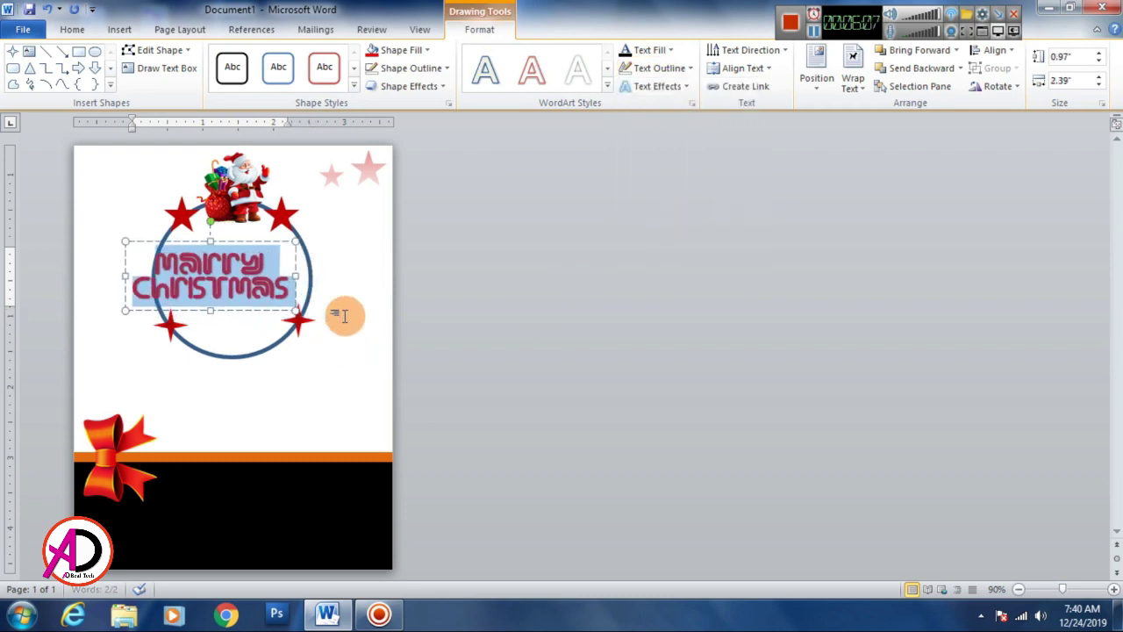
pyautogui.click(289, 249)
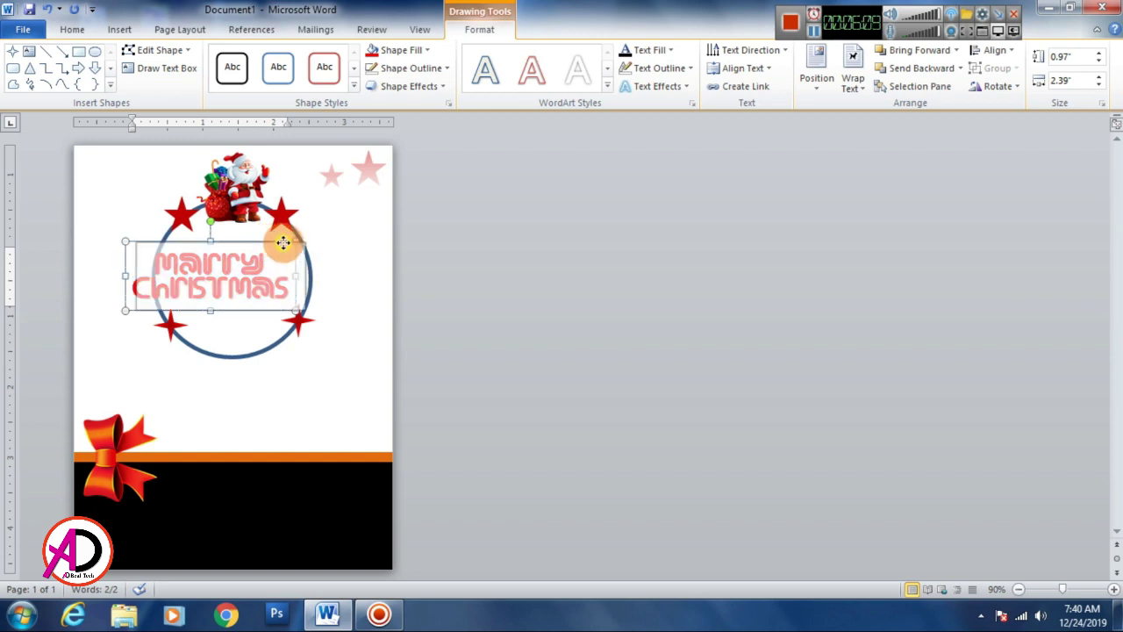
pyautogui.moveTo(286, 243); pyautogui.dragTo(287, 244)
# Reduce the "Marry Christmas" font size further so the text box is about 2.16" wide.
pyautogui.tripleClick(286, 303)
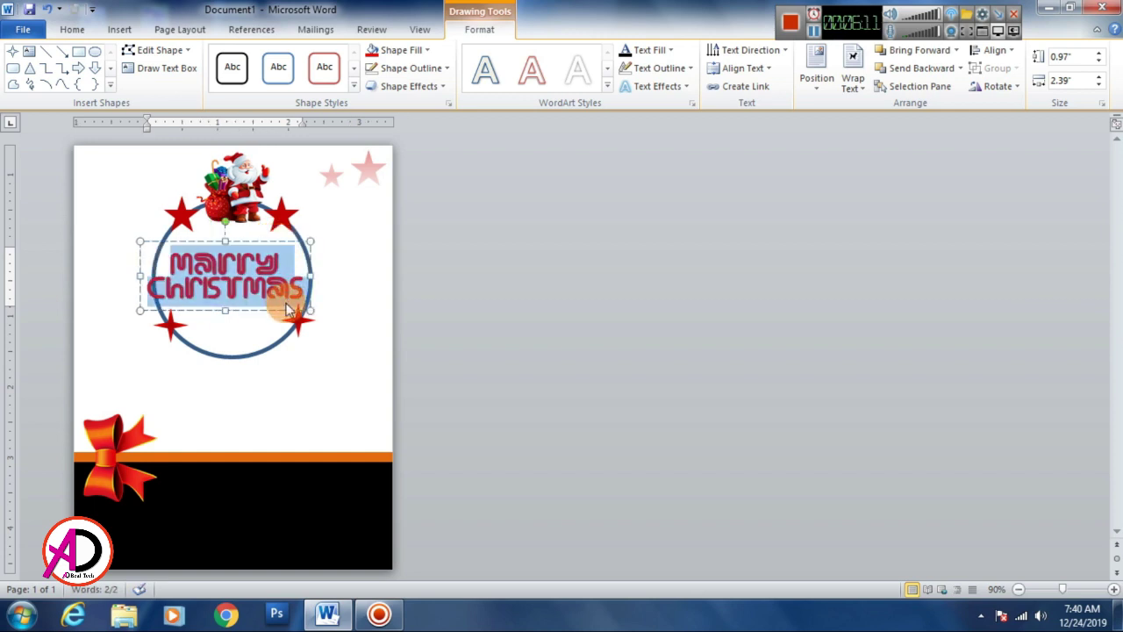
pyautogui.hotkey('ctrl', '[')
pyautogui.hotkey('ctrl', '[')
pyautogui.hotkey('ctrl', '[')
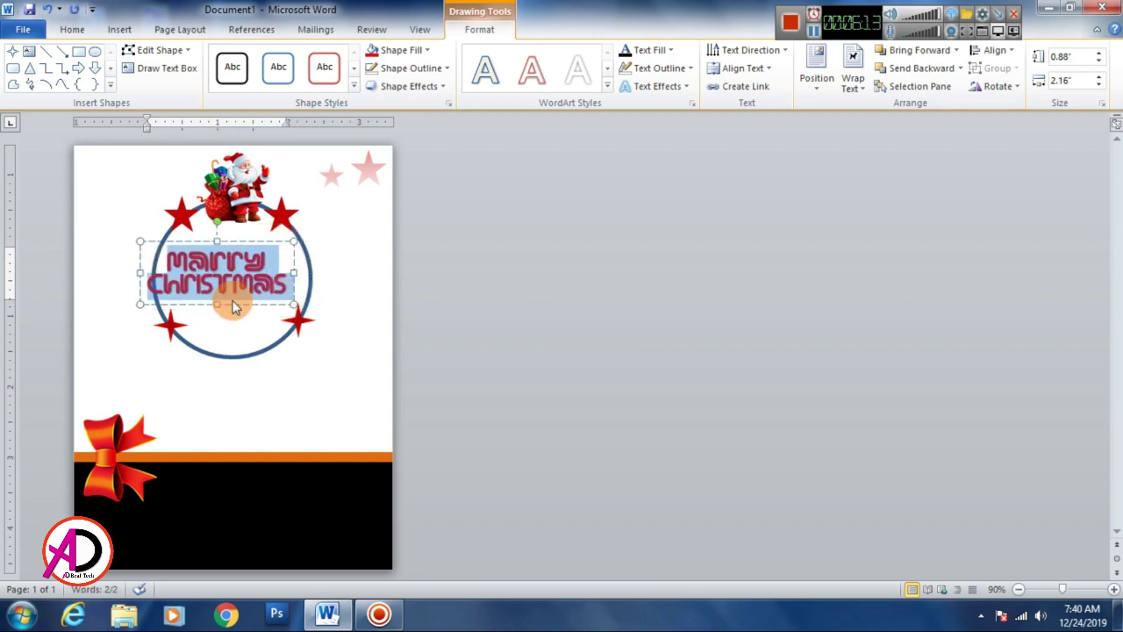
# Position the "Marry Christmas" WordArt horizontally centred in the upper half of the circle.
pyautogui.moveTo(260, 246); pyautogui.dragTo(269, 246)
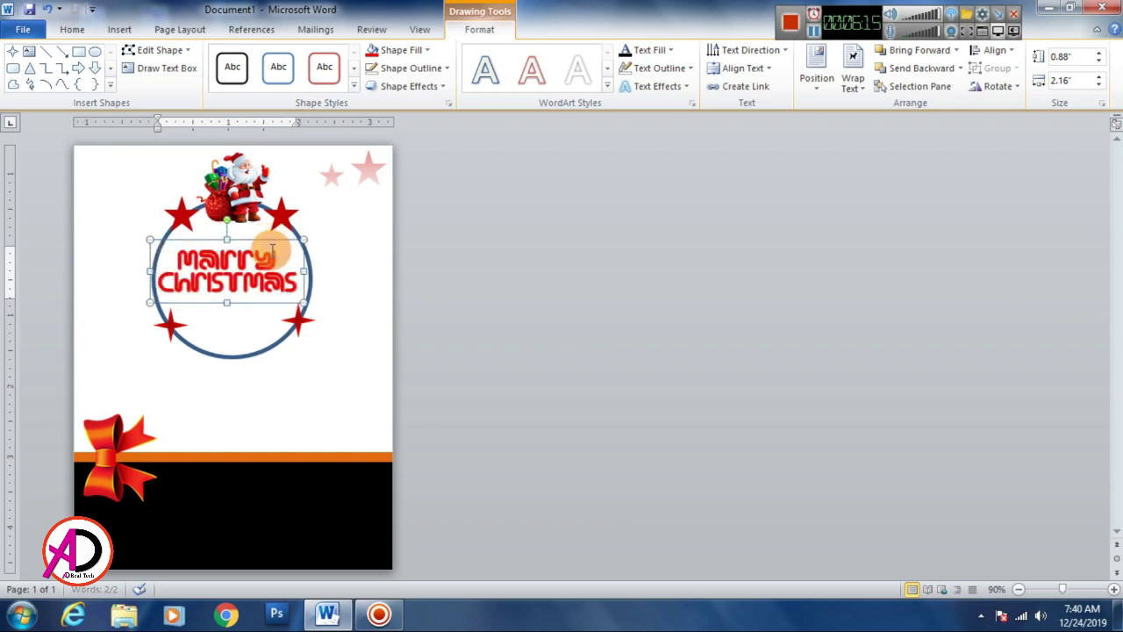
pyautogui.press('Right')
pyautogui.press('Right')
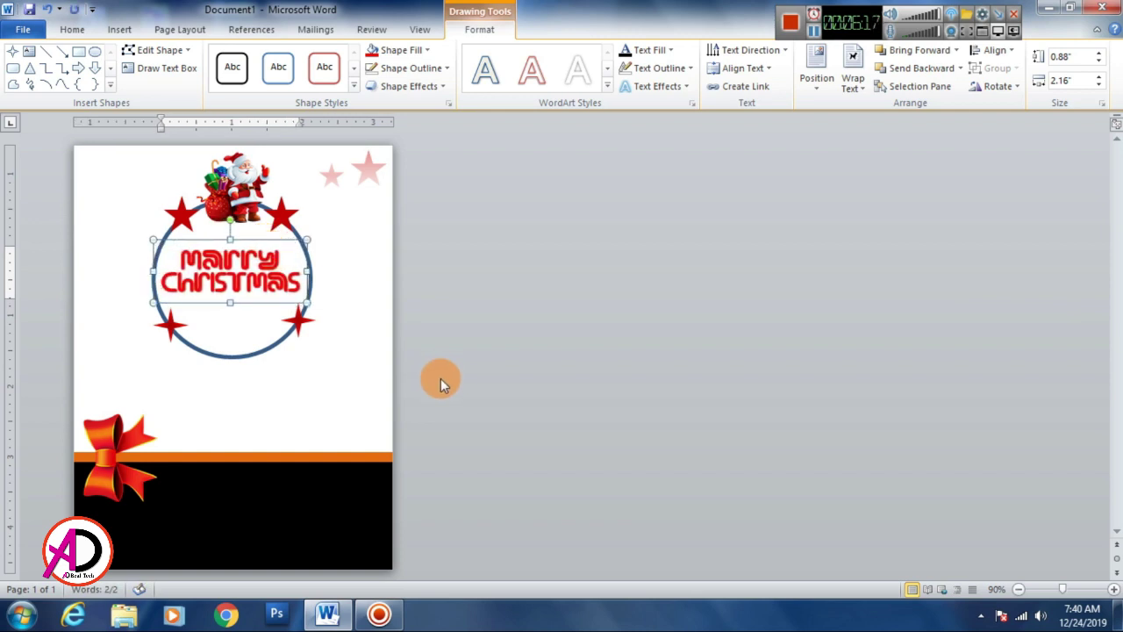
pyautogui.press('Down')
pyautogui.press('Down')
pyautogui.press('Down')
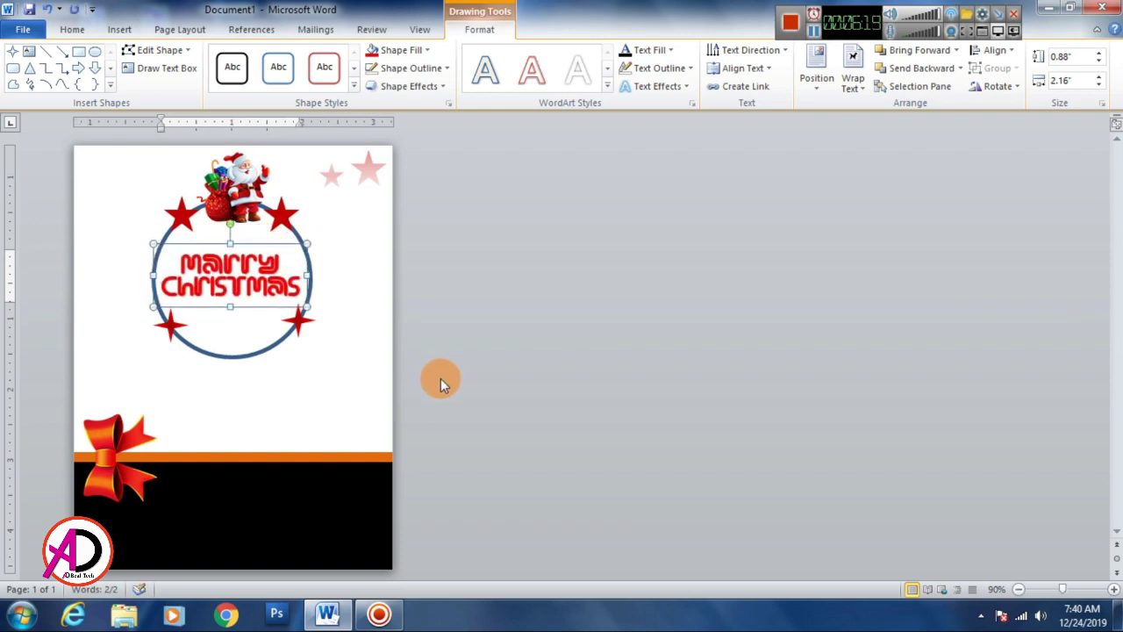
pyautogui.click(564, 403)
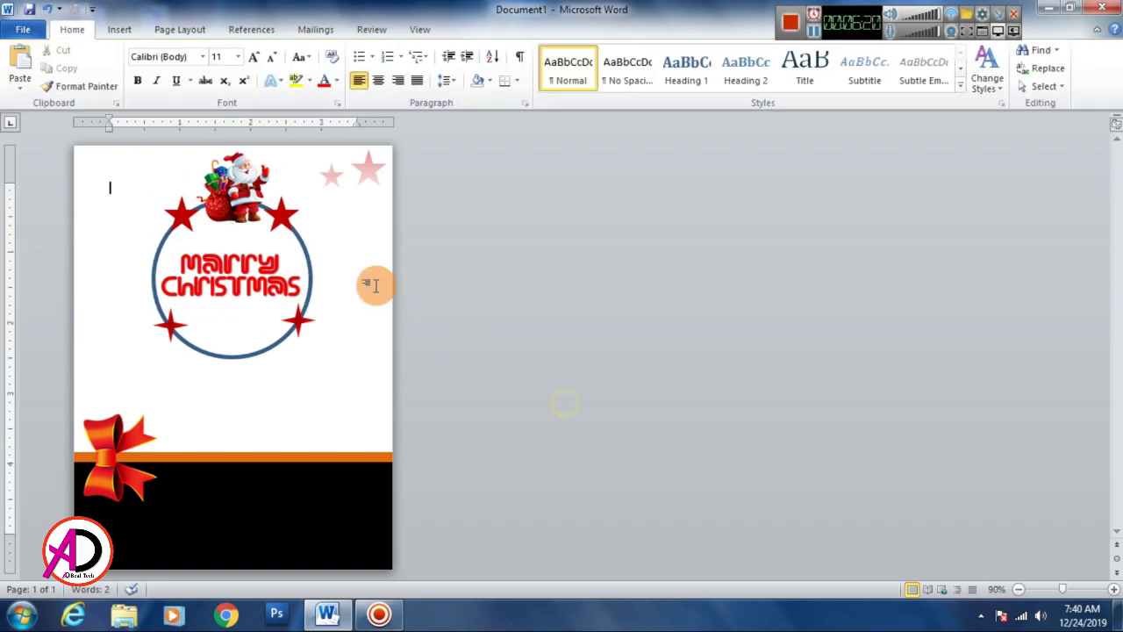
pyautogui.click(304, 252)
pyautogui.click(313, 251)
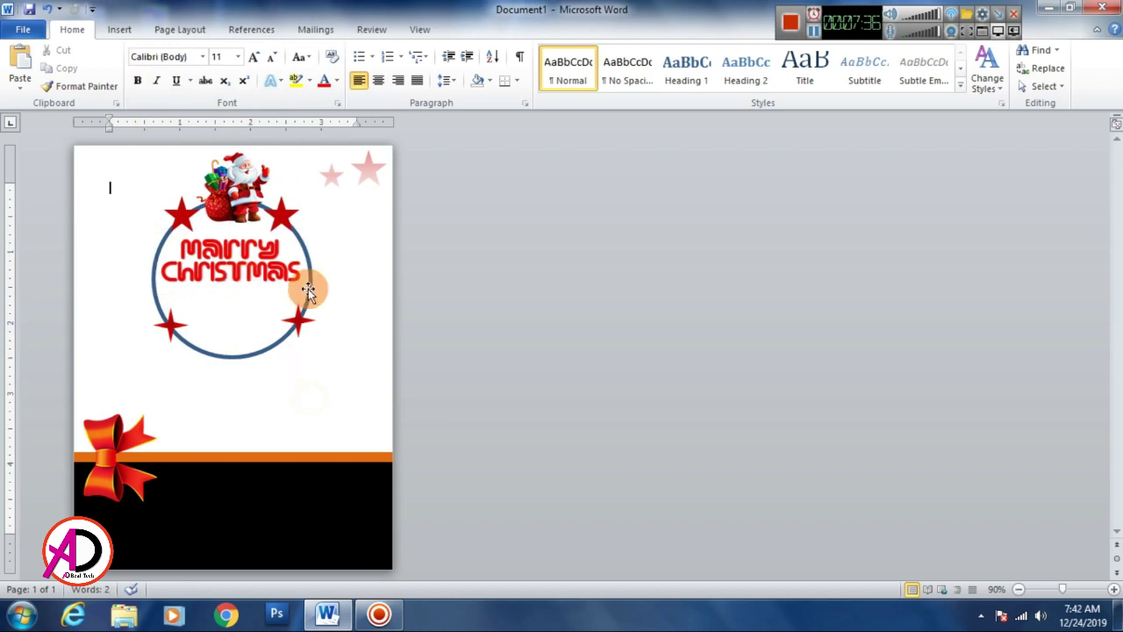
# Insert another WordArt in the white-filled, blue-outlined style and start its text with "All".
pyautogui.click(136, 29)
pyautogui.click(769, 74)
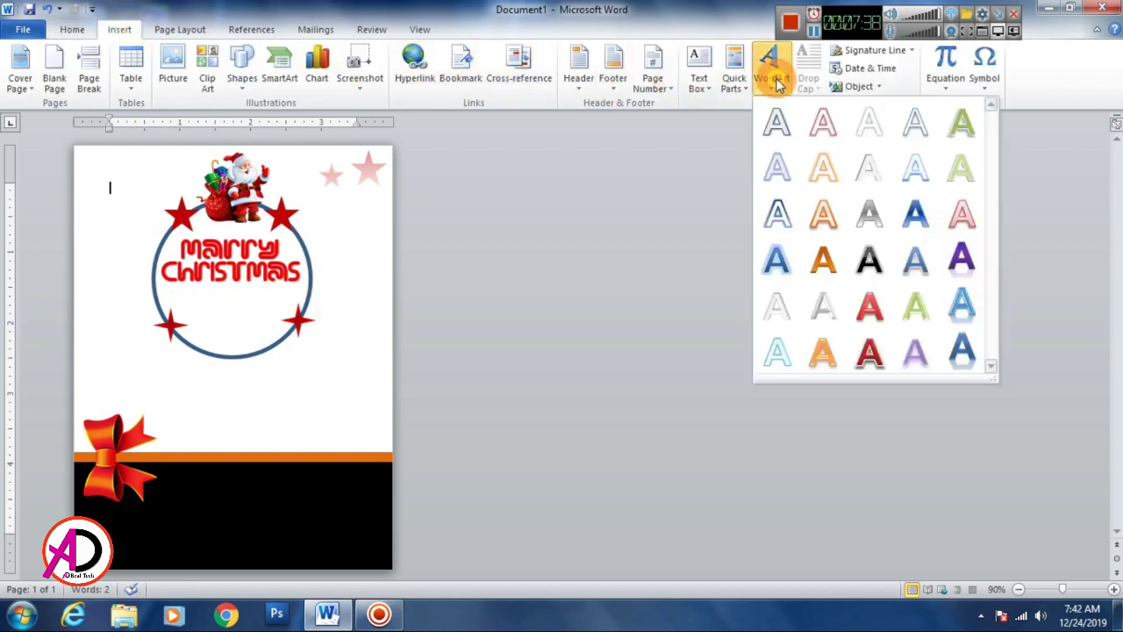
pyautogui.click(776, 123)
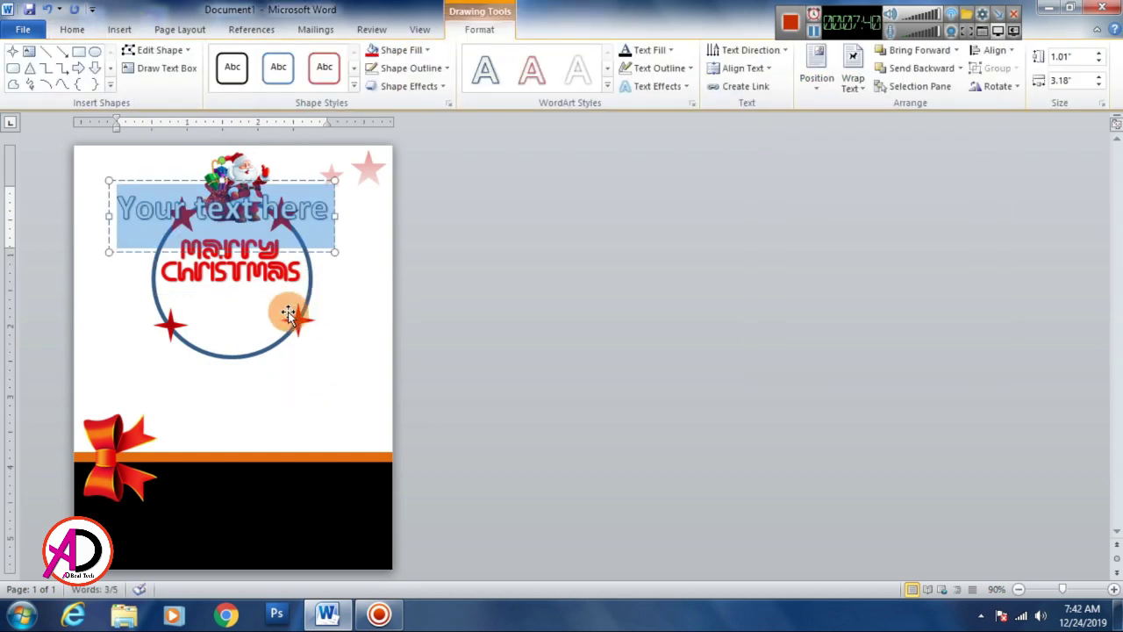
pyautogui.write('All')
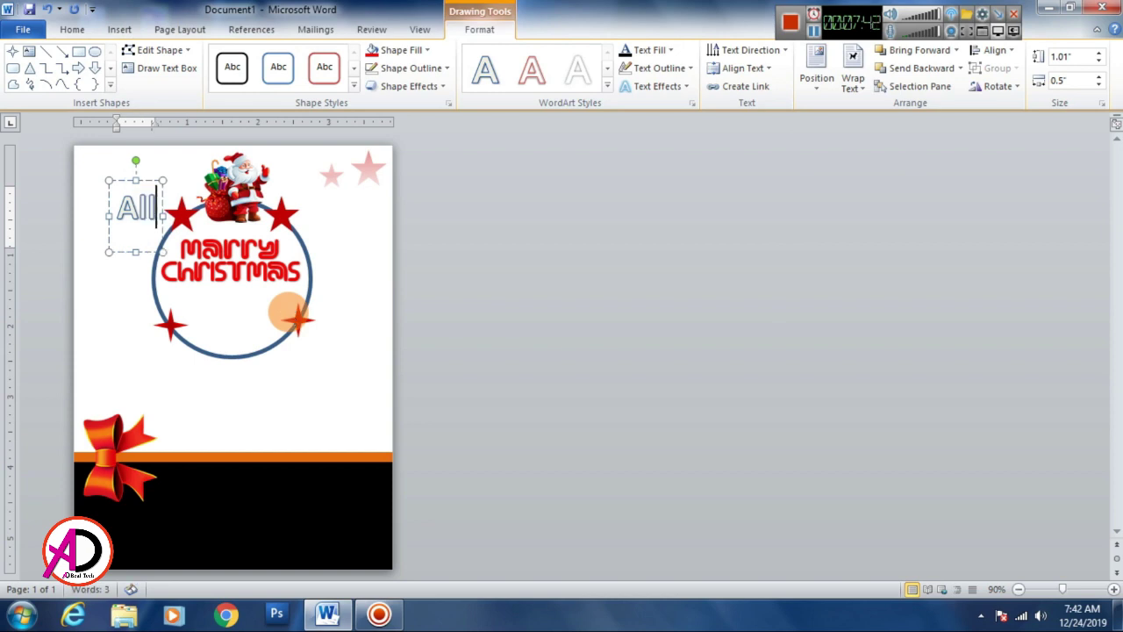